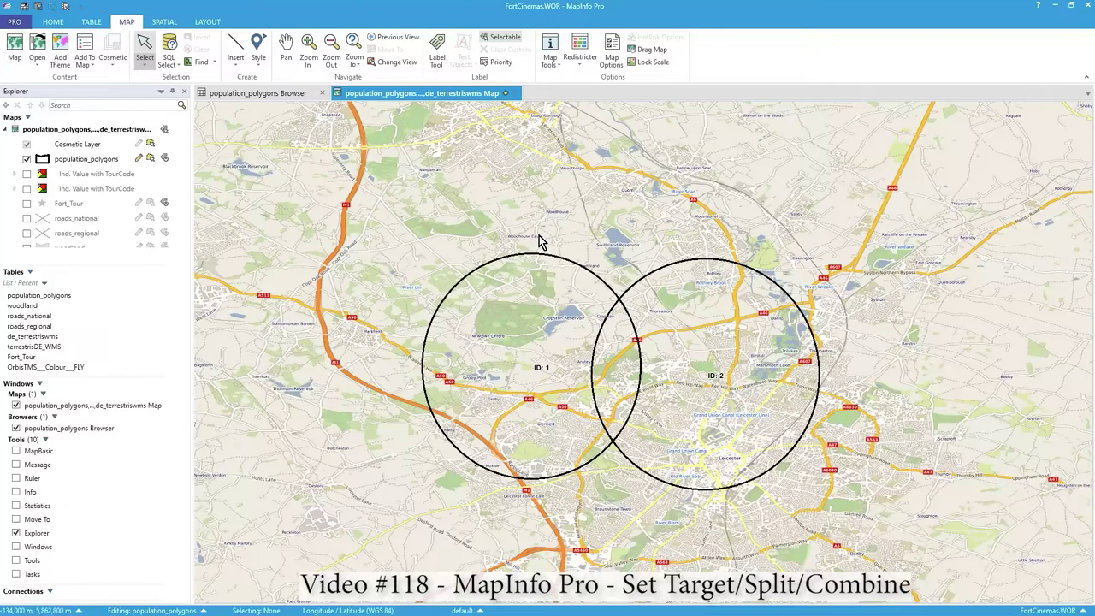
Step: Examine the two overlapping circles on the map and their ID and population records in the population_polygons browser
left_click(285, 53)
left_click_drag(668, 245, 651, 243)
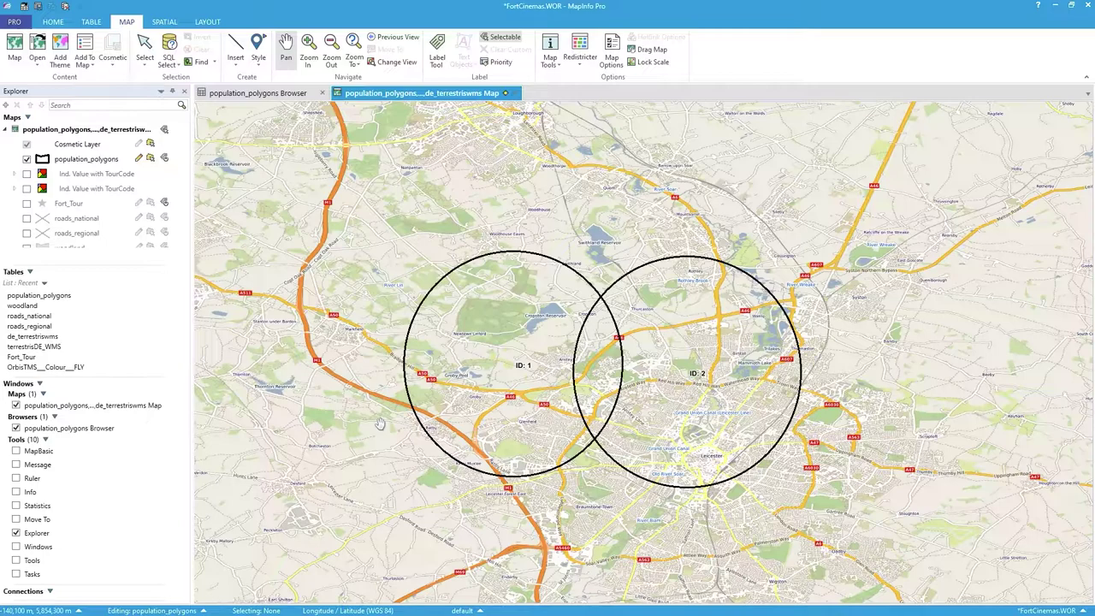
left_click(264, 99)
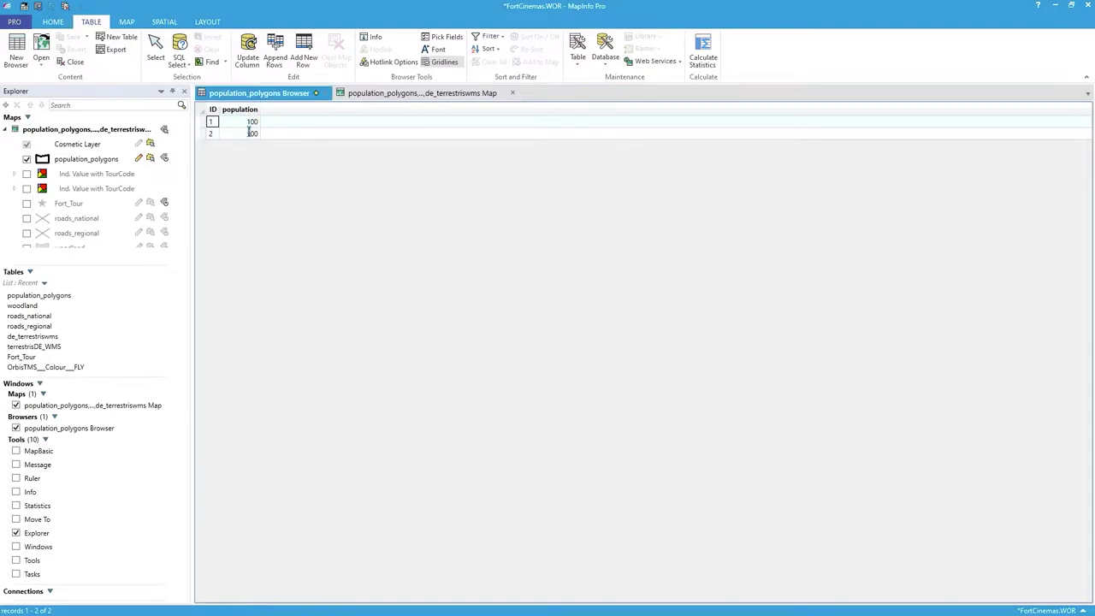
left_click(209, 134)
left_click(212, 123)
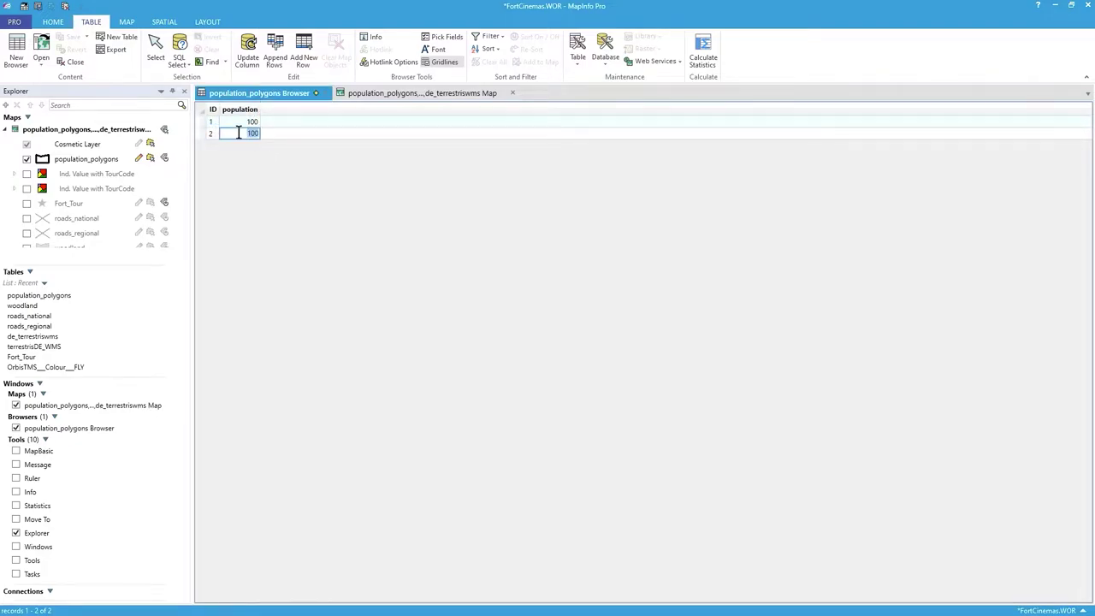
left_click(375, 92)
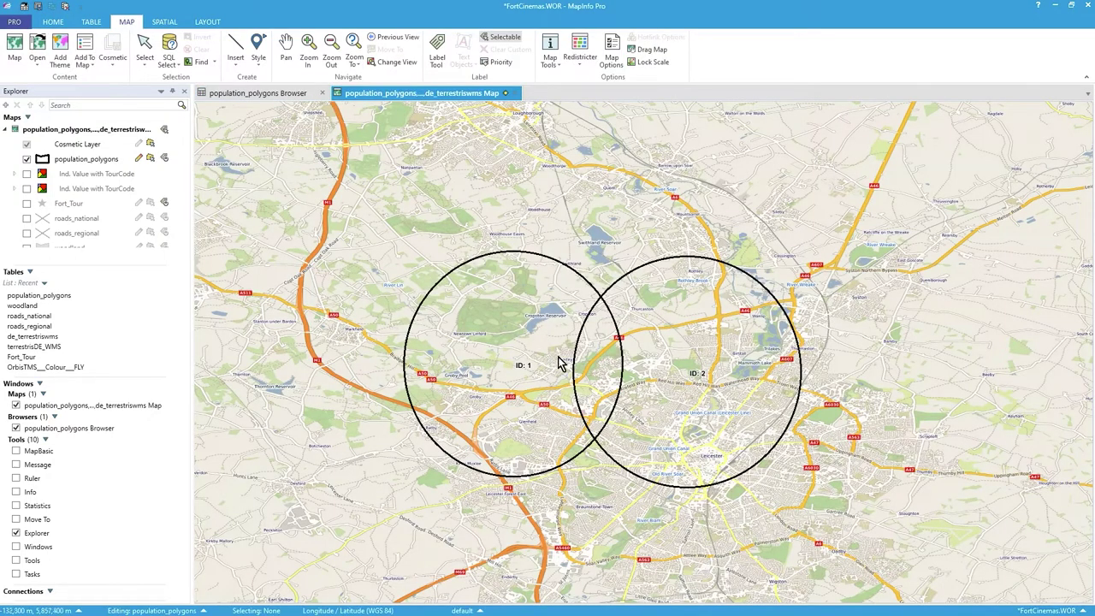
Step: Select both circles, ID 1 and ID 2, and open the data aggregation settings for combining the selected objects
mouse_move(508, 325)
left_click(164, 23)
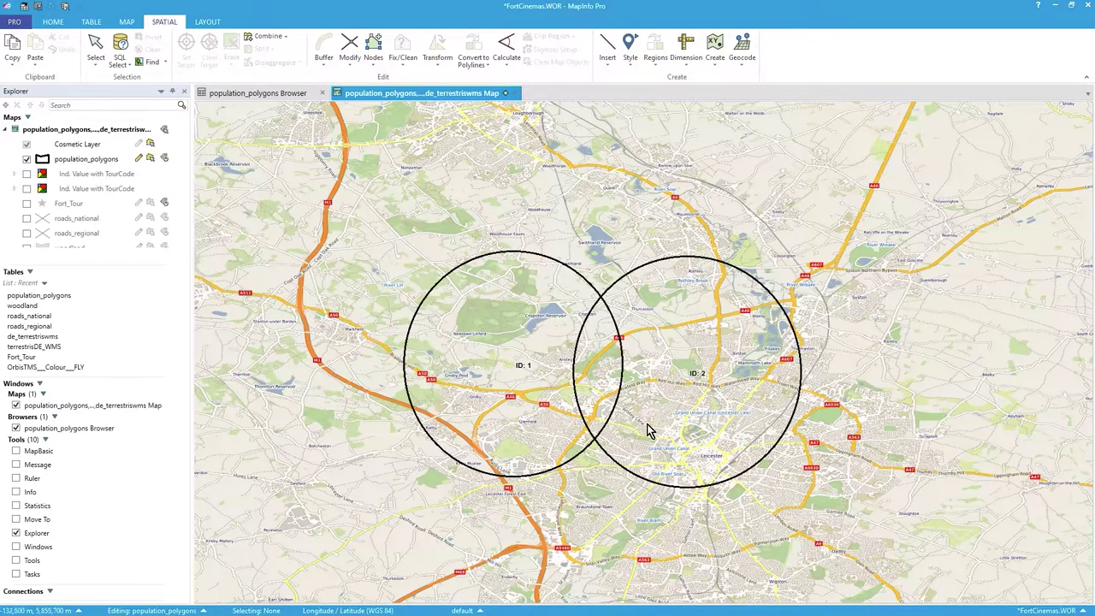
left_click(514, 291)
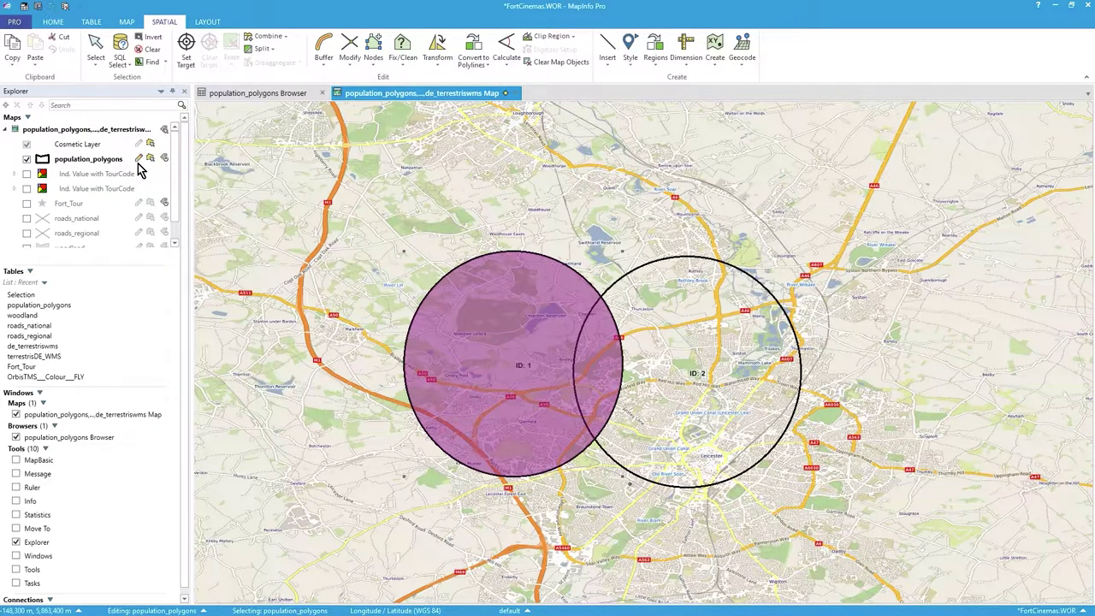
left_click(679, 427, "shift")
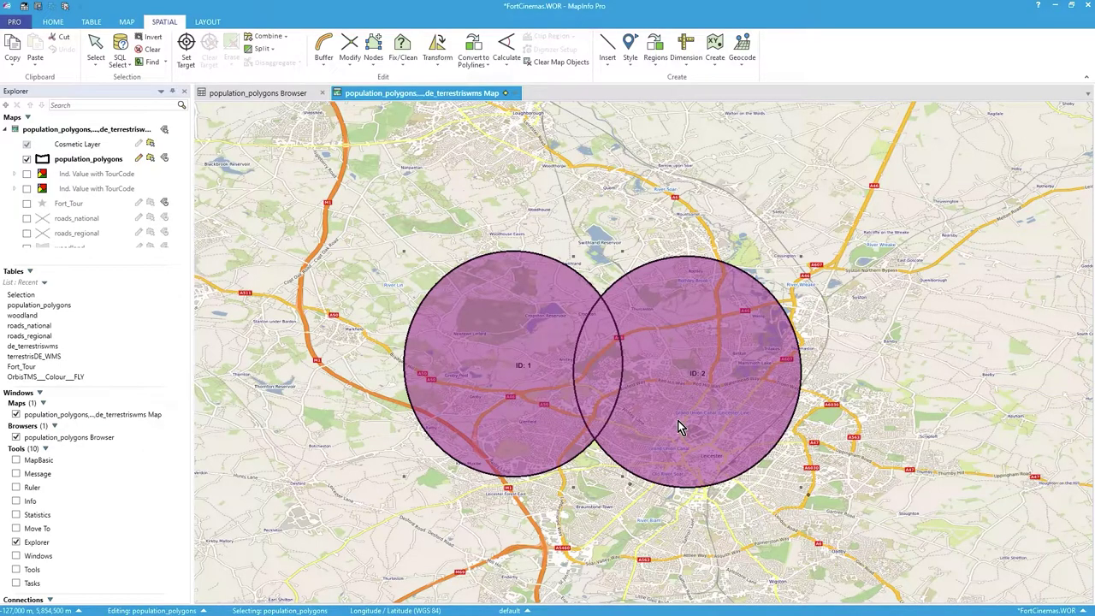
left_click(288, 38)
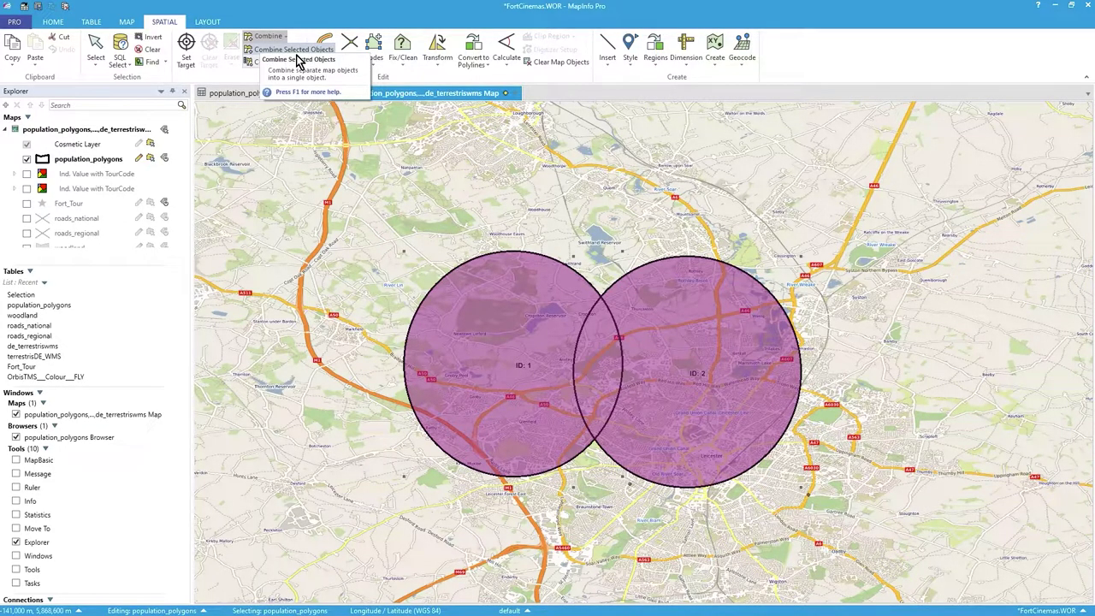
left_click(298, 52)
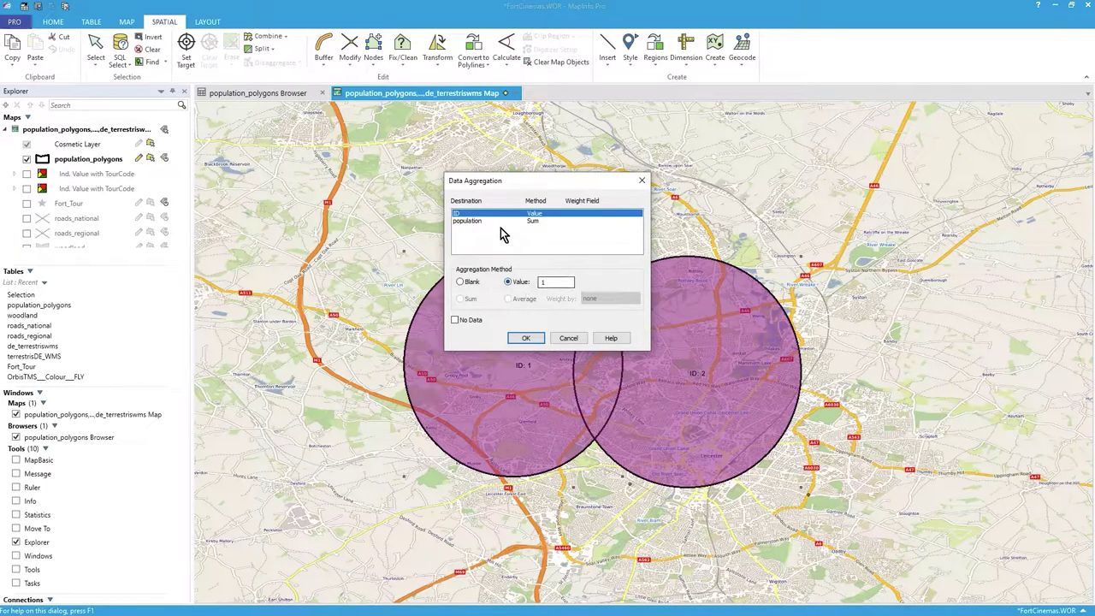
Step: Combine the two circles into one object, keeping ID as Value 1 and aggregating population by Sum
left_click(563, 282)
left_click(466, 221)
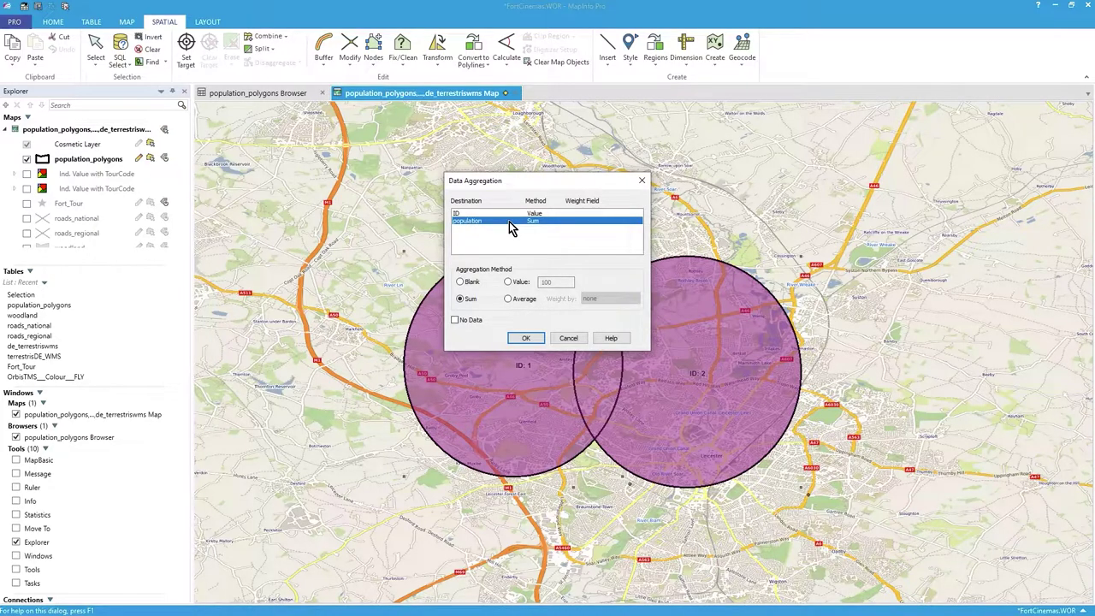
left_click(510, 300)
left_click(599, 298)
left_click(606, 310)
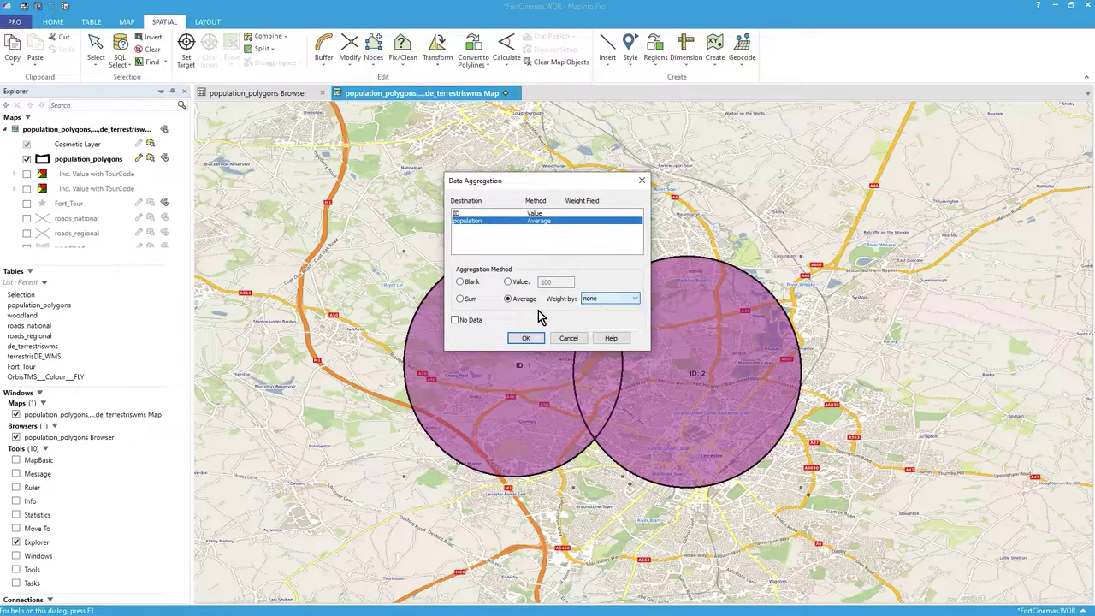
left_click(469, 303)
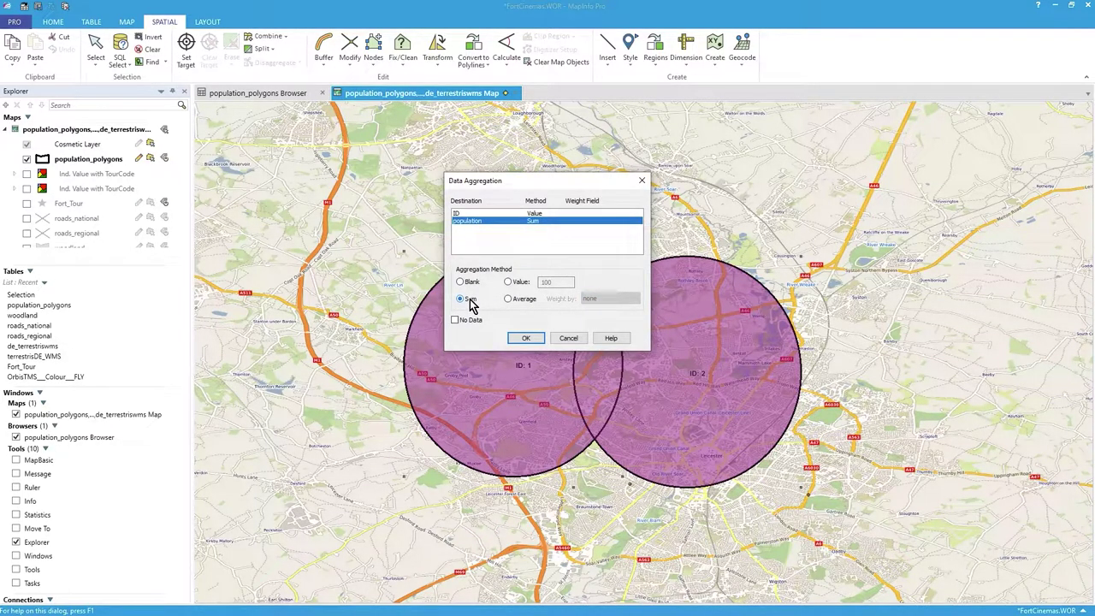
left_click(472, 325)
left_click(472, 327)
left_click(526, 338)
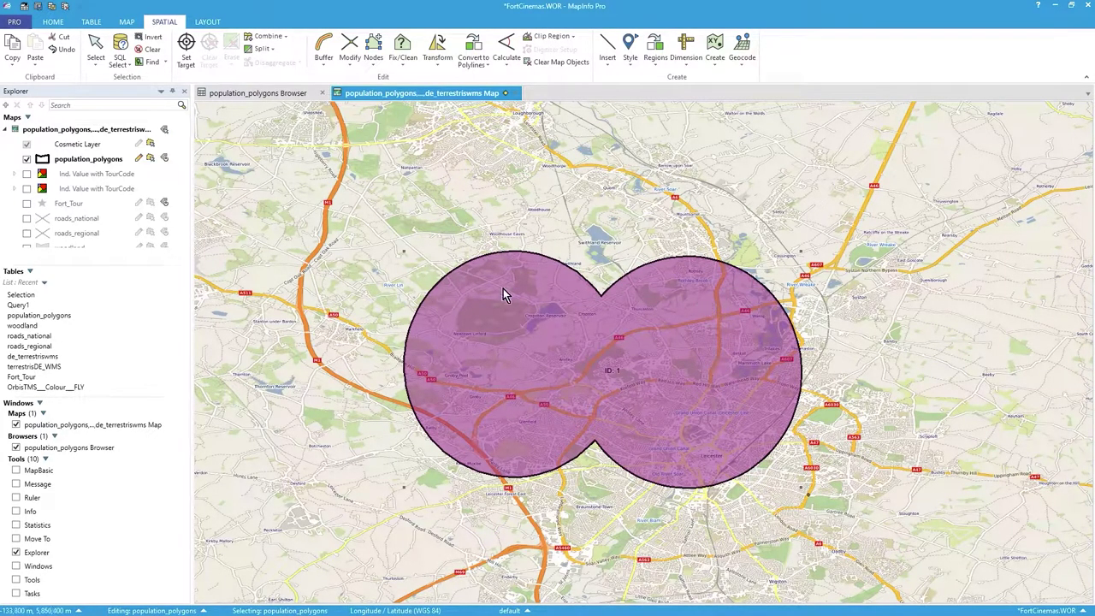
Step: Inspect the combined polygon on the map and check its population value in the browser
left_click(901, 321)
left_click(641, 358)
left_click(875, 337)
left_click(702, 387)
left_click(242, 92)
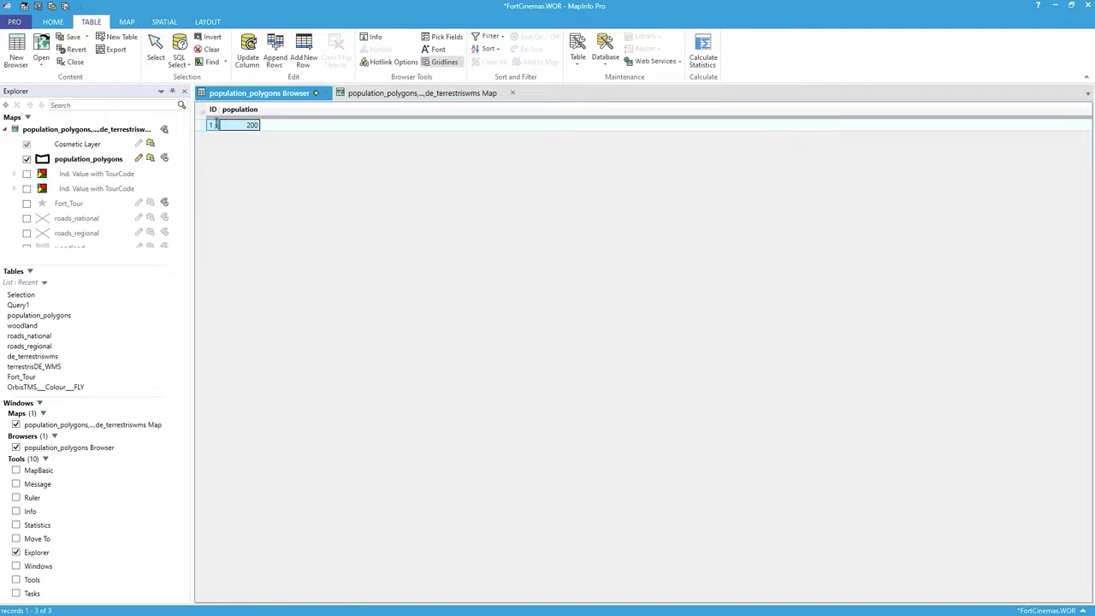
left_click(243, 122)
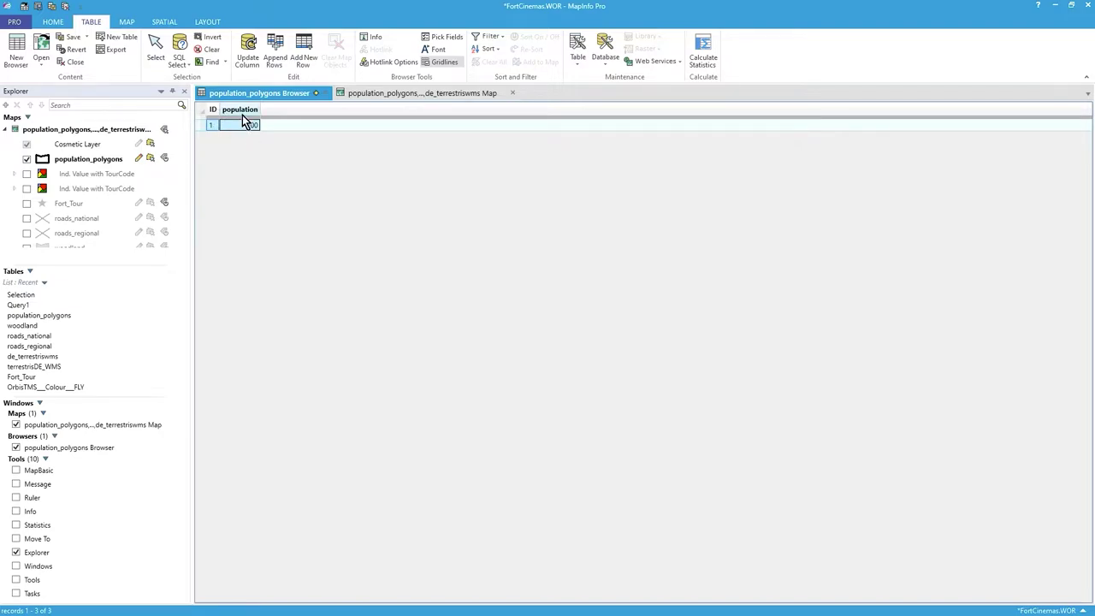
left_click(383, 93)
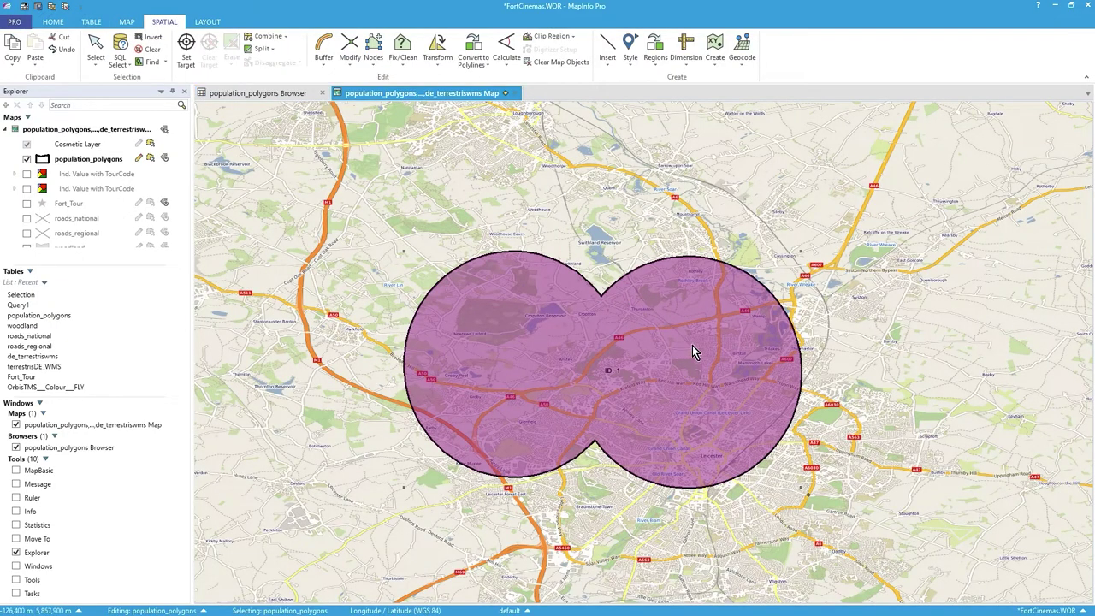
Step: Revert the population_polygons table to its last saved version, discarding the combine
left_click(89, 22)
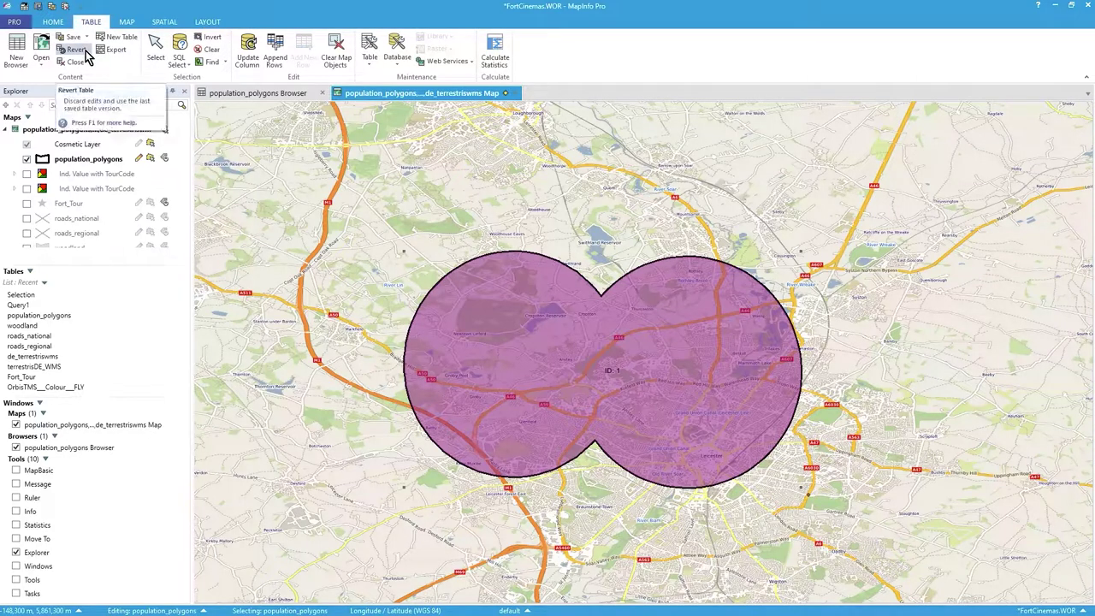
left_click(83, 50)
left_click(542, 309)
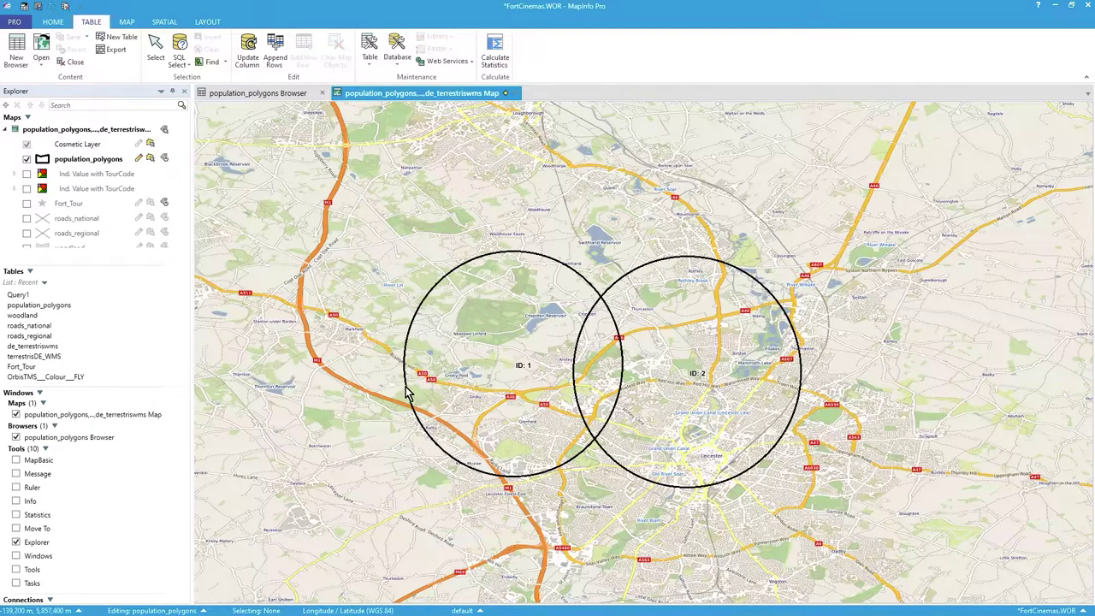
Step: Try setting the ID 1 circle as the editing target with the ID 2 circle selected, and clear the target
left_click(515, 360)
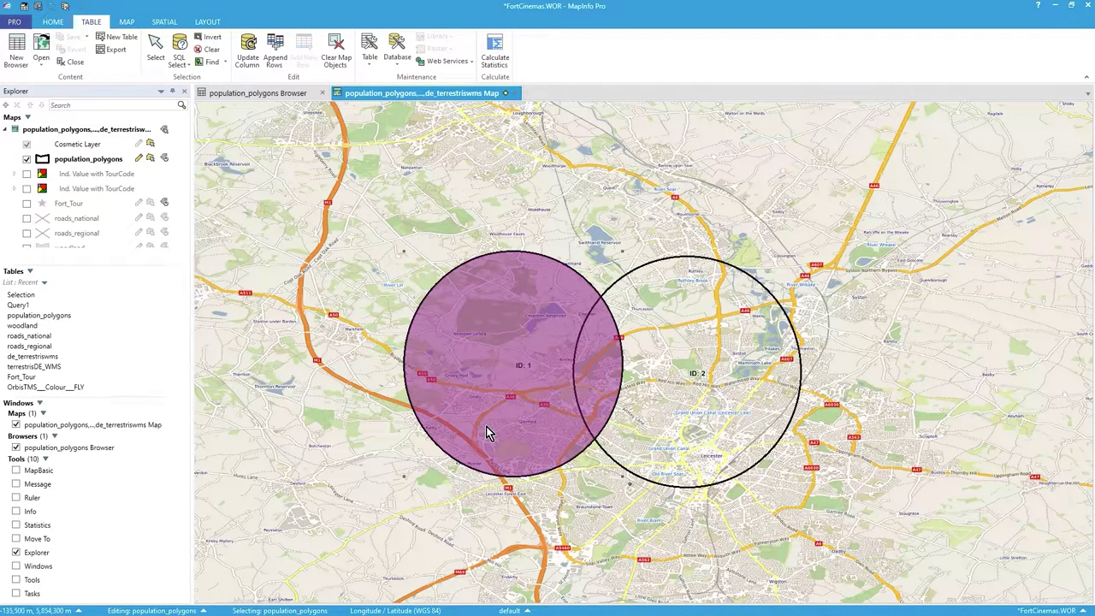
left_click(163, 22)
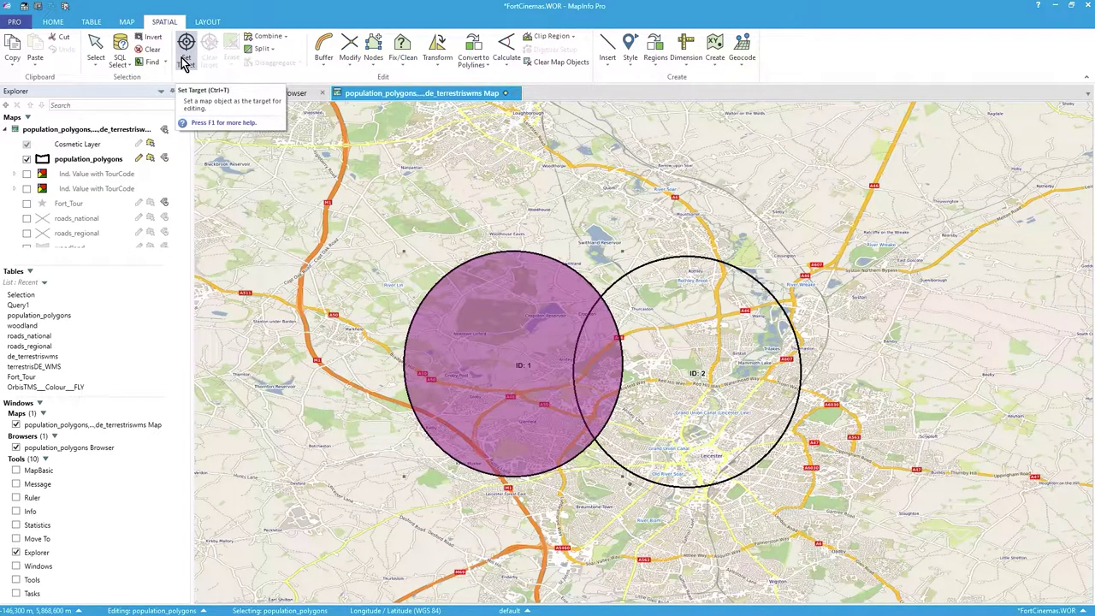
left_click(186, 51)
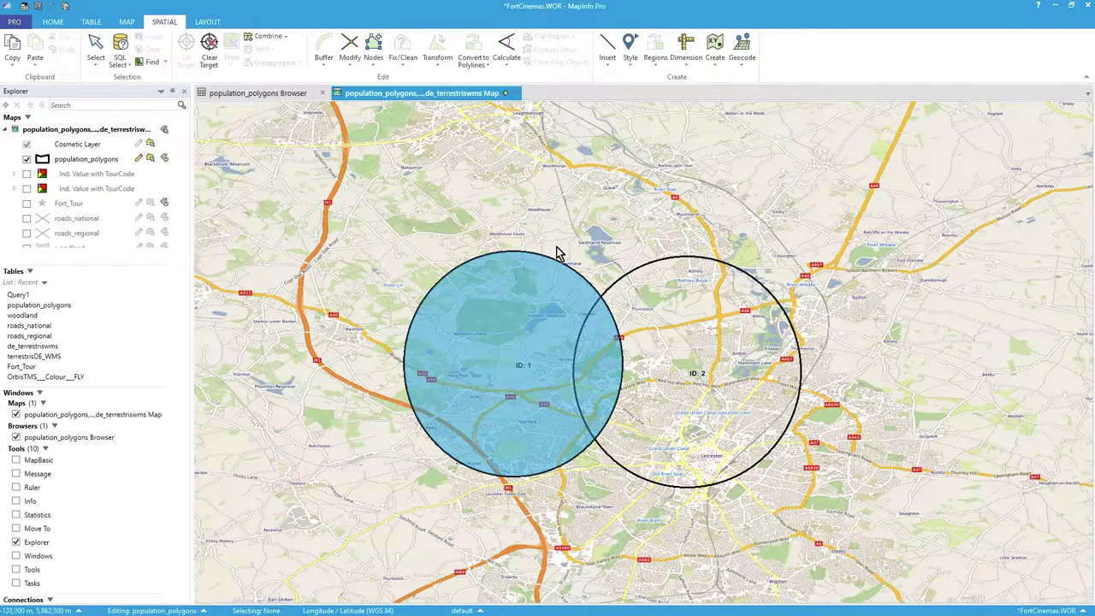
left_click(738, 371)
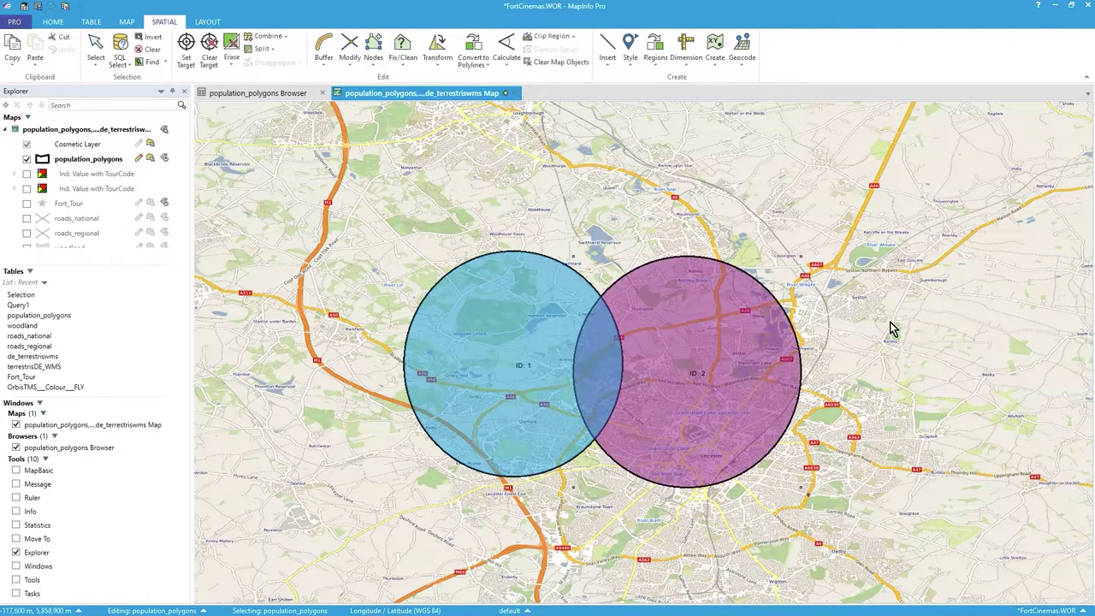
left_click(892, 330)
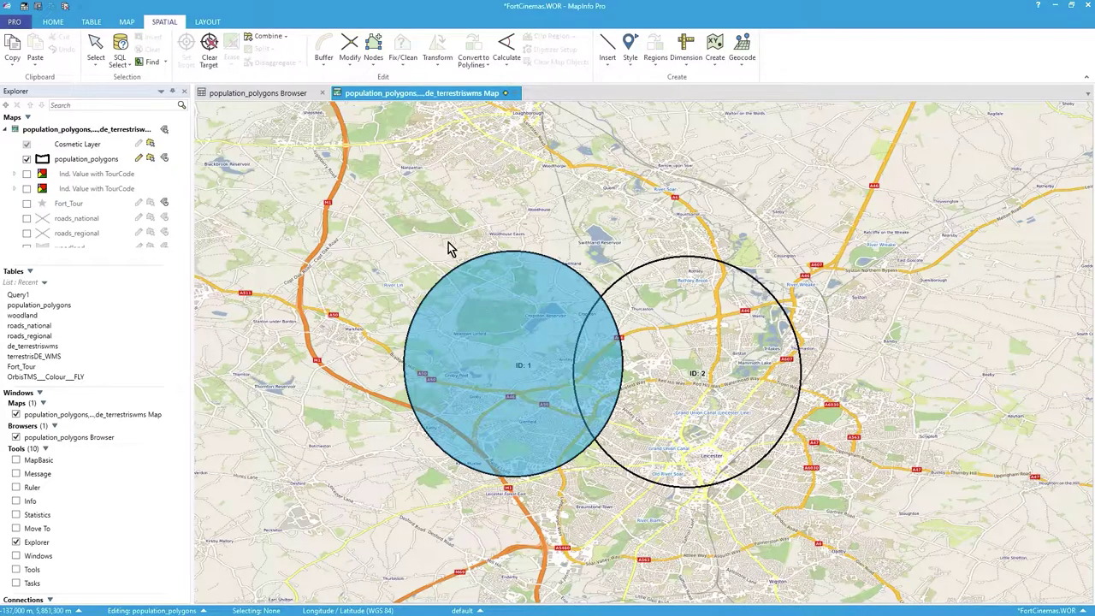
left_click(211, 50)
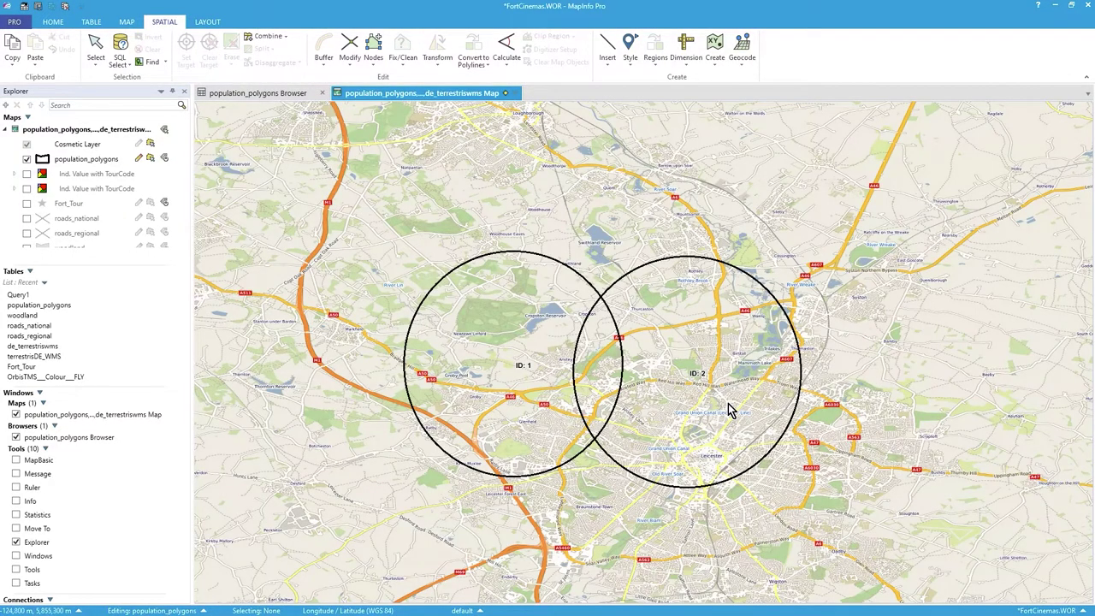
Step: Set the ID 1 circle as the editing target and select the ID 2 circle as the cutter
left_click(528, 360)
left_click(185, 49)
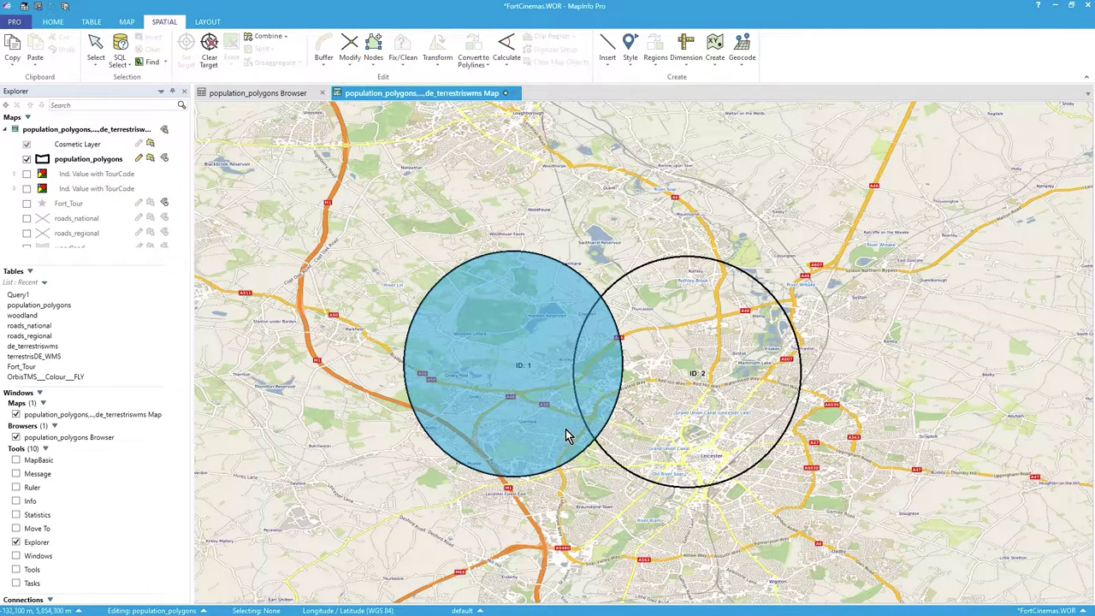
left_click(708, 334)
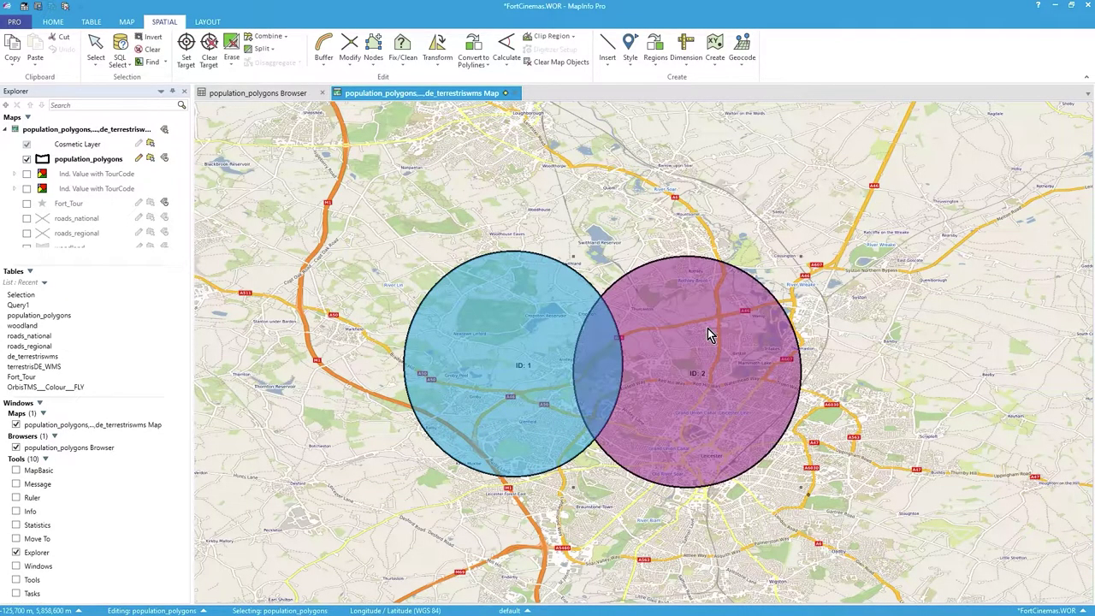
Step: Split the target circle with the selected circle, keeping ID as Value and disaggregating population by Area Proportion
left_click(272, 53)
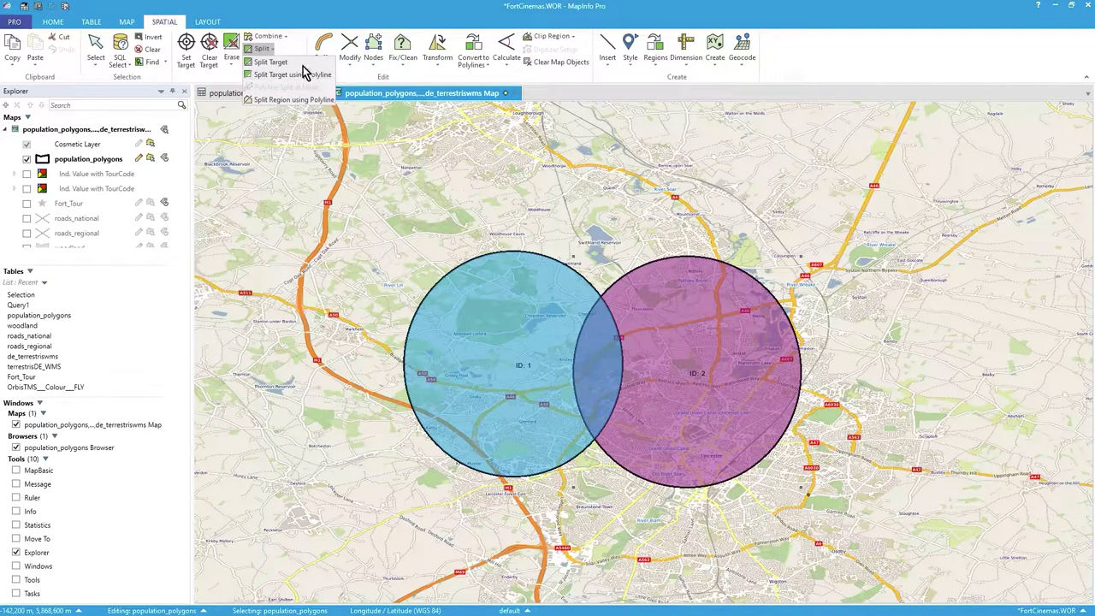
left_click(260, 62)
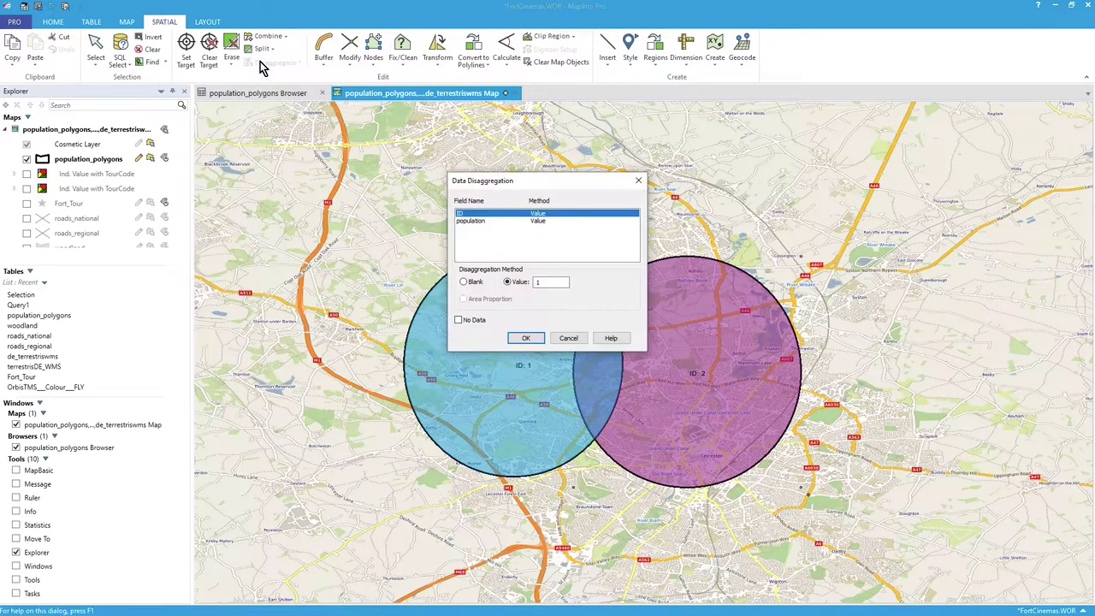
left_click(535, 222)
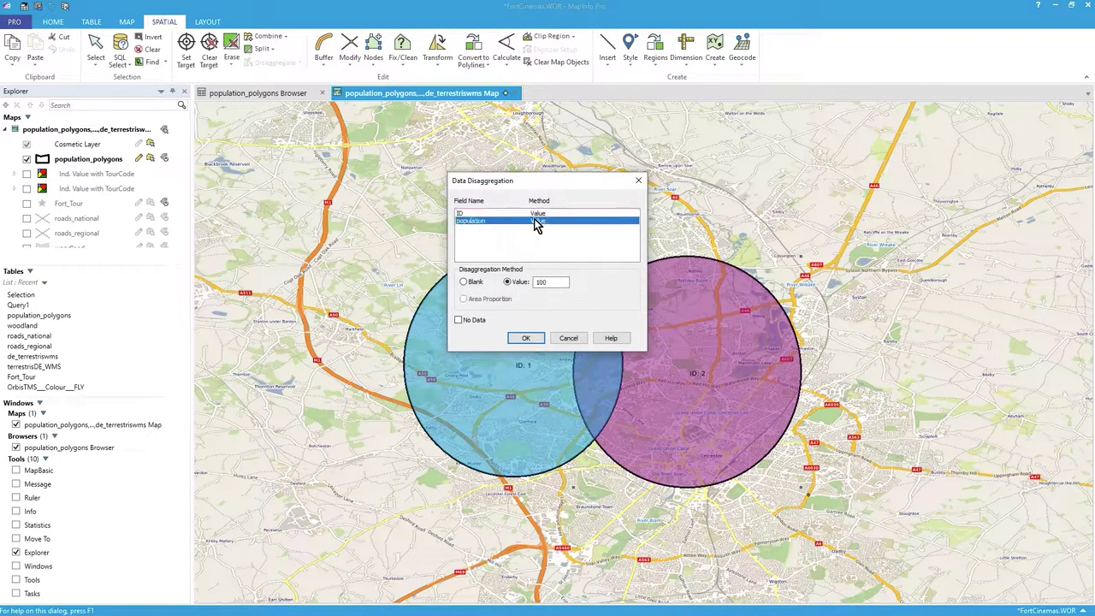
left_click(499, 308)
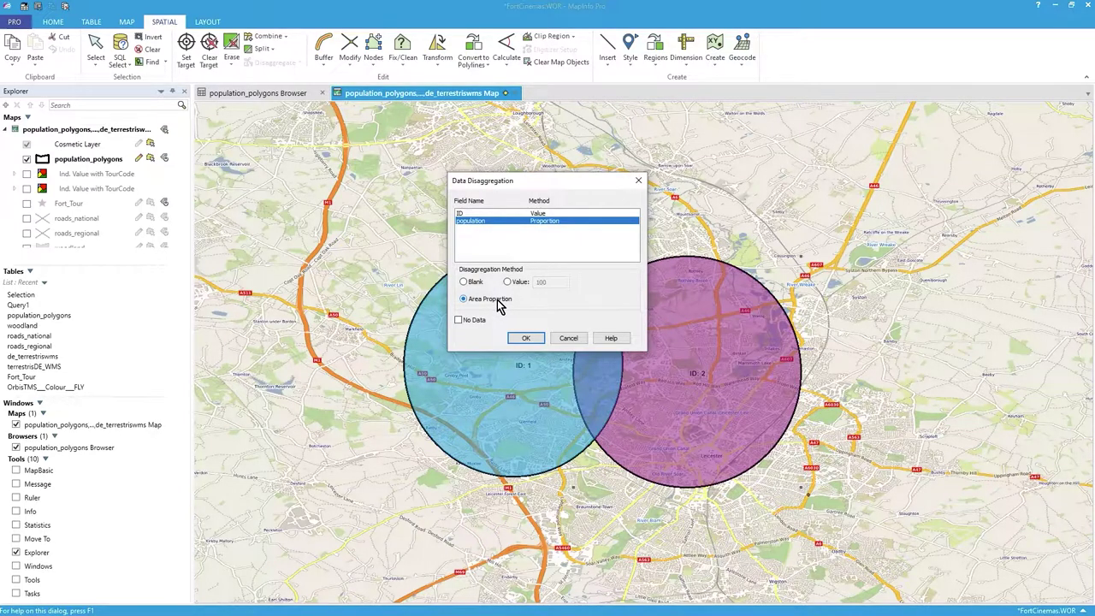
left_click(524, 339)
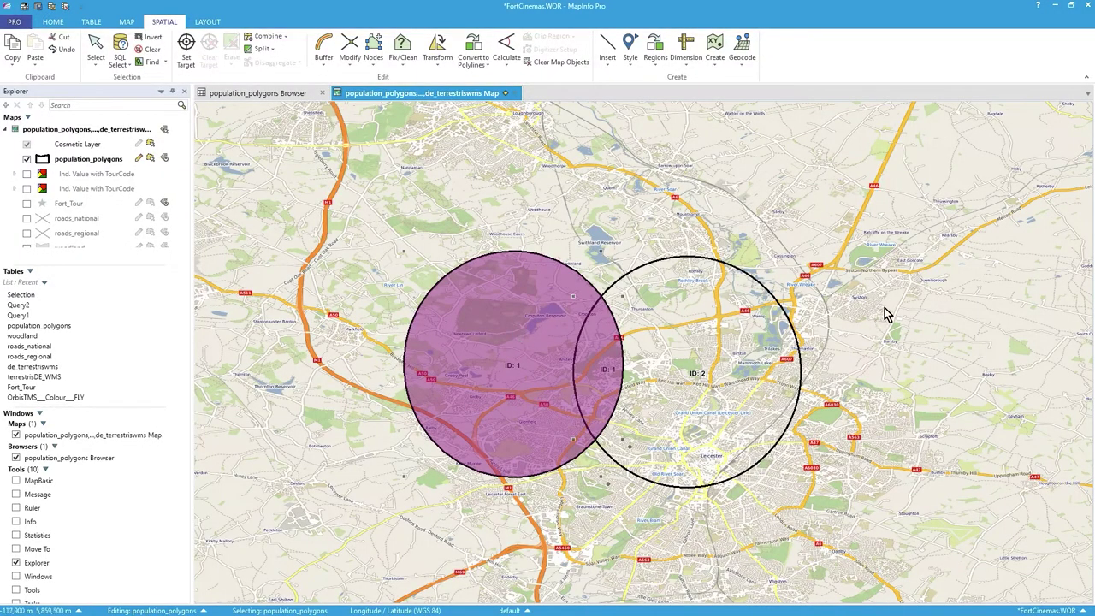
Step: Move the crescent-shaped ID 1 piece northwest, away from the overlap, and check the split population values in the browser
left_click(550, 381)
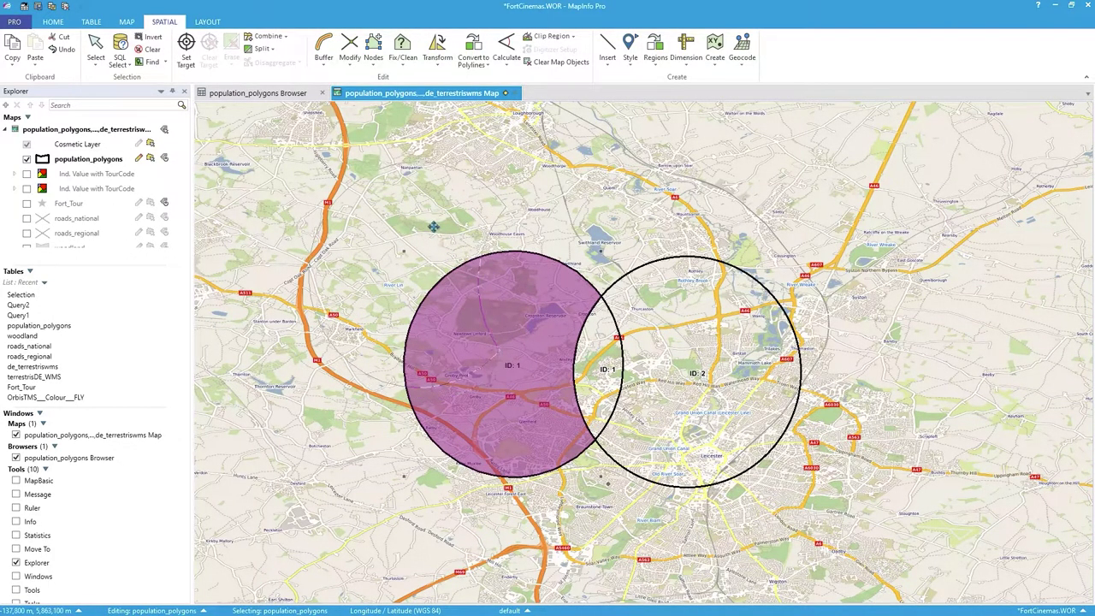
left_click_drag(434, 226, 434, 231)
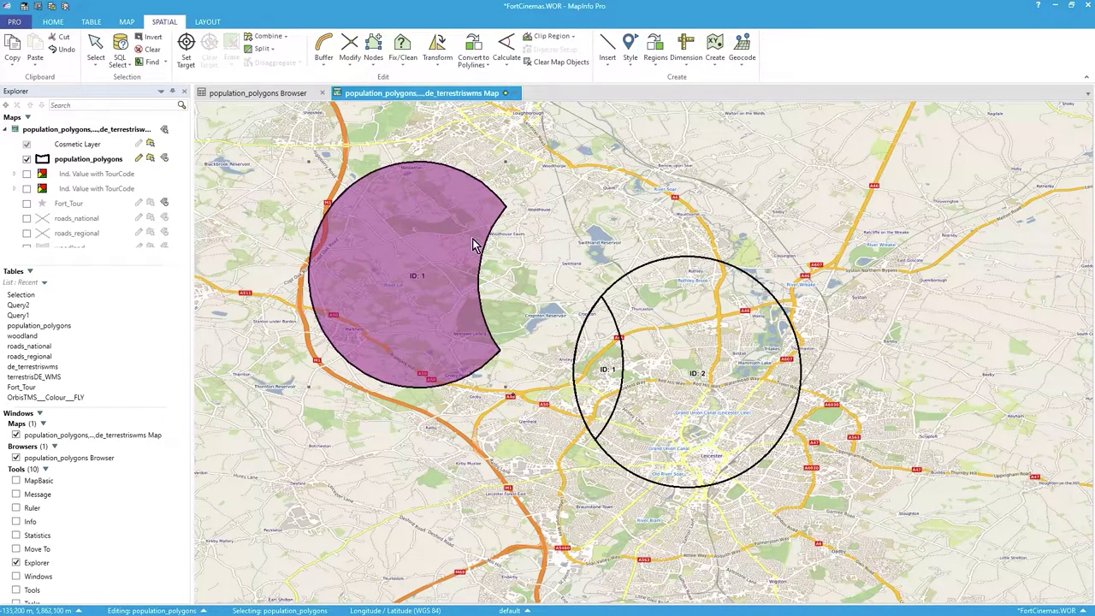
left_click(295, 96)
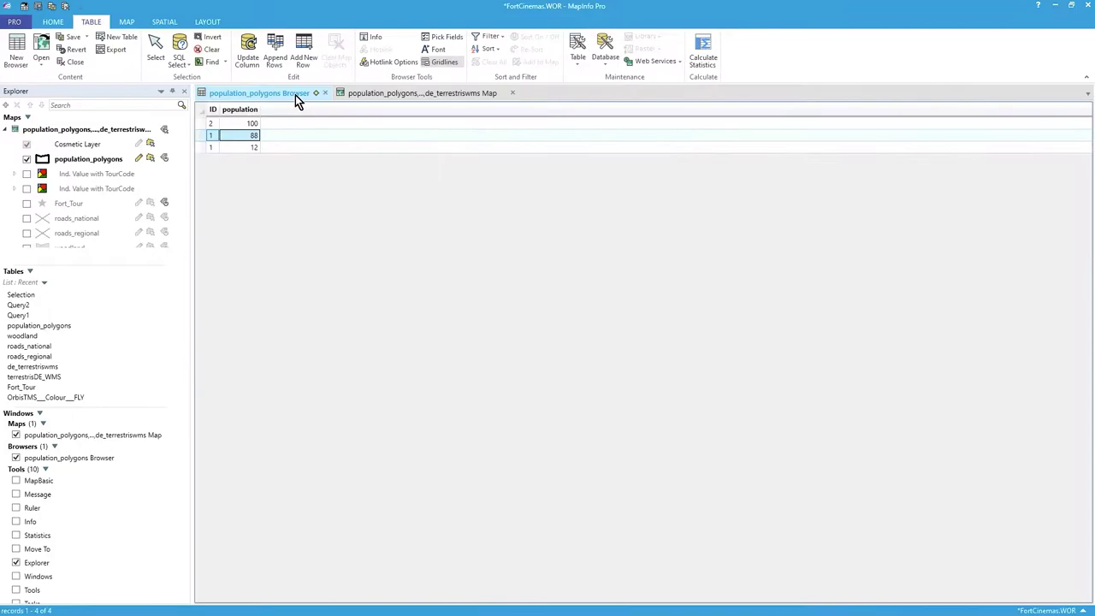
left_click(242, 136)
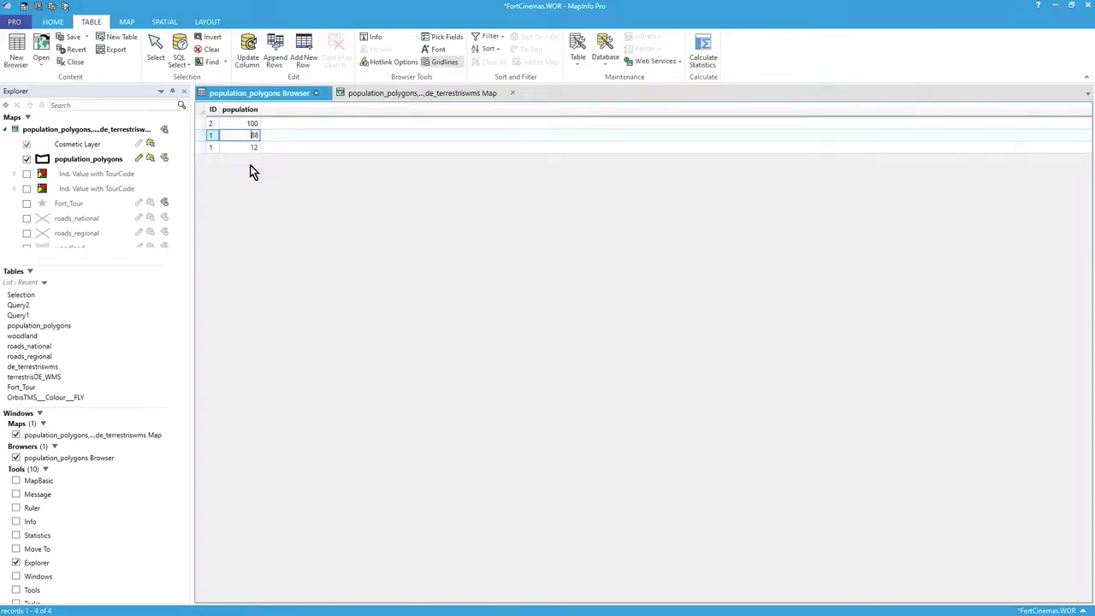
Step: Compare the split ID 1 pieces on the map with their population values in the browser, and select the overlap piece
left_click(395, 92)
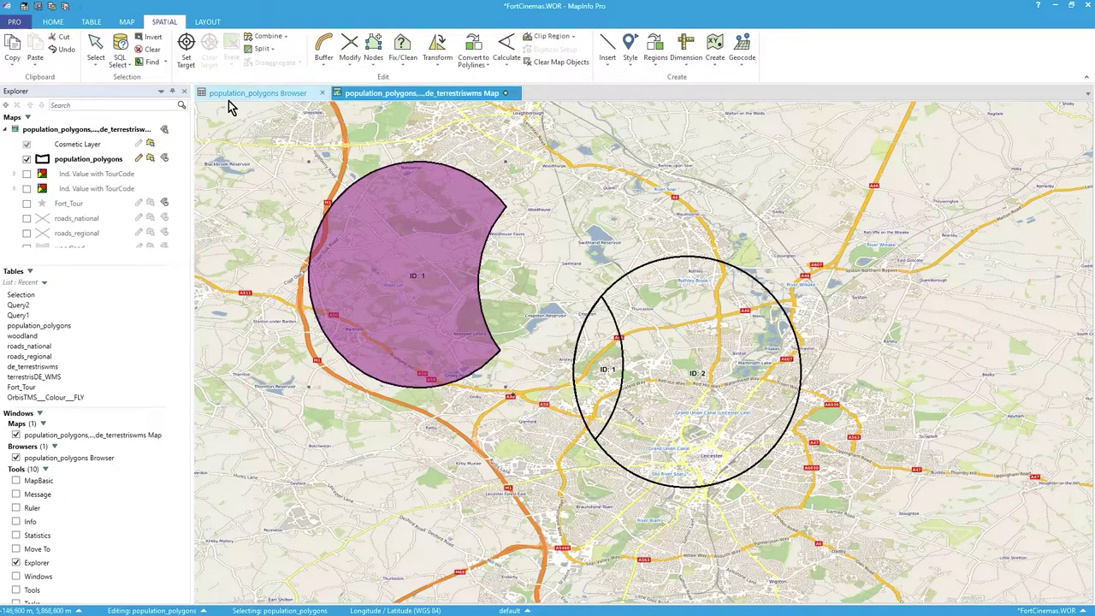
left_click(255, 96)
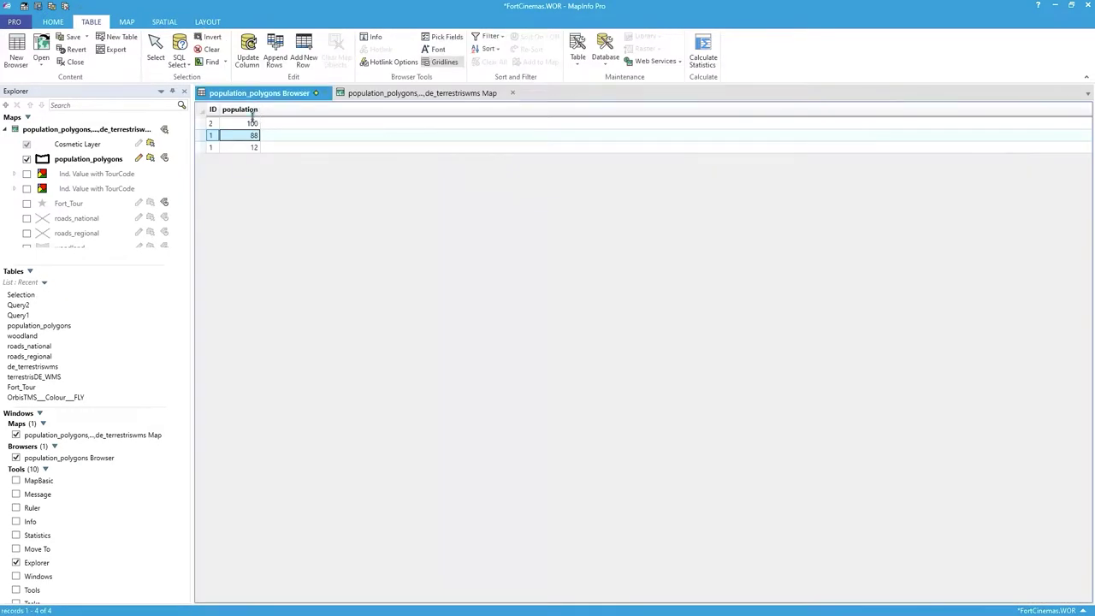
left_click(387, 93)
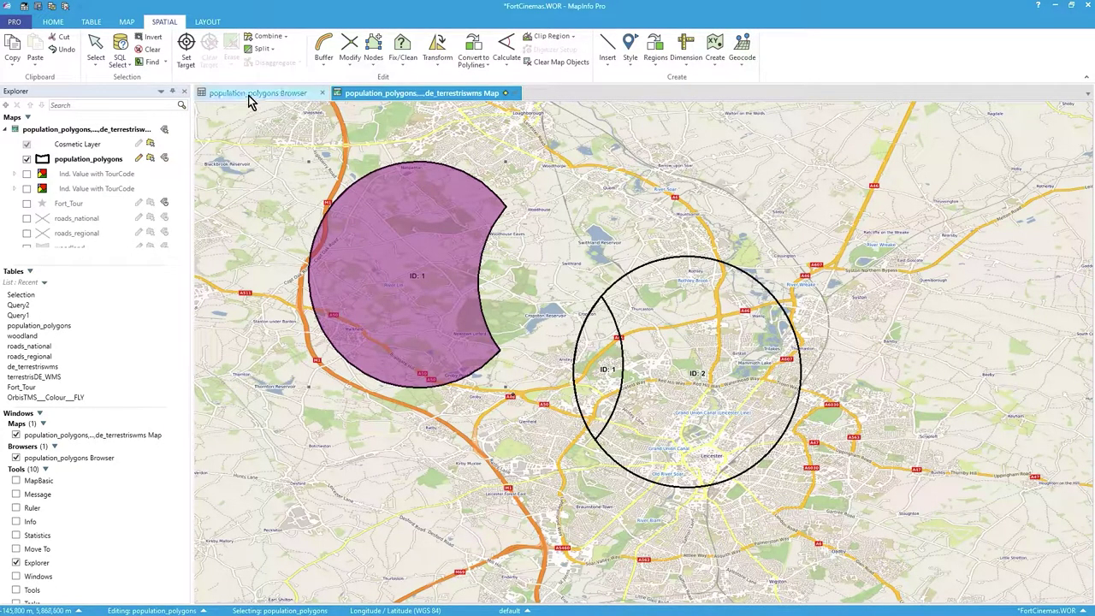
left_click(291, 95)
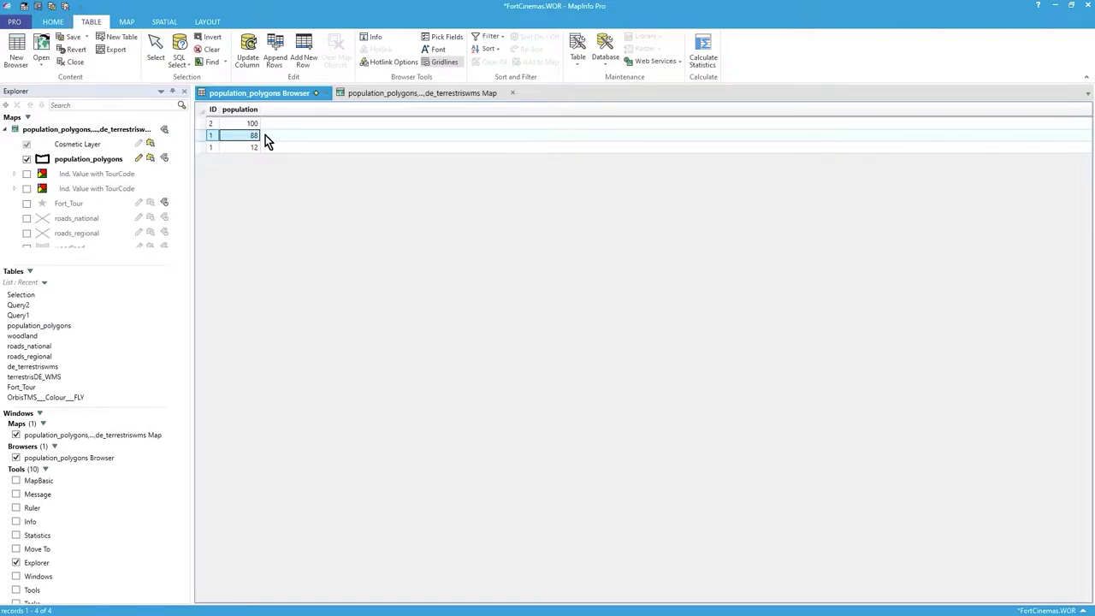
left_click(393, 98)
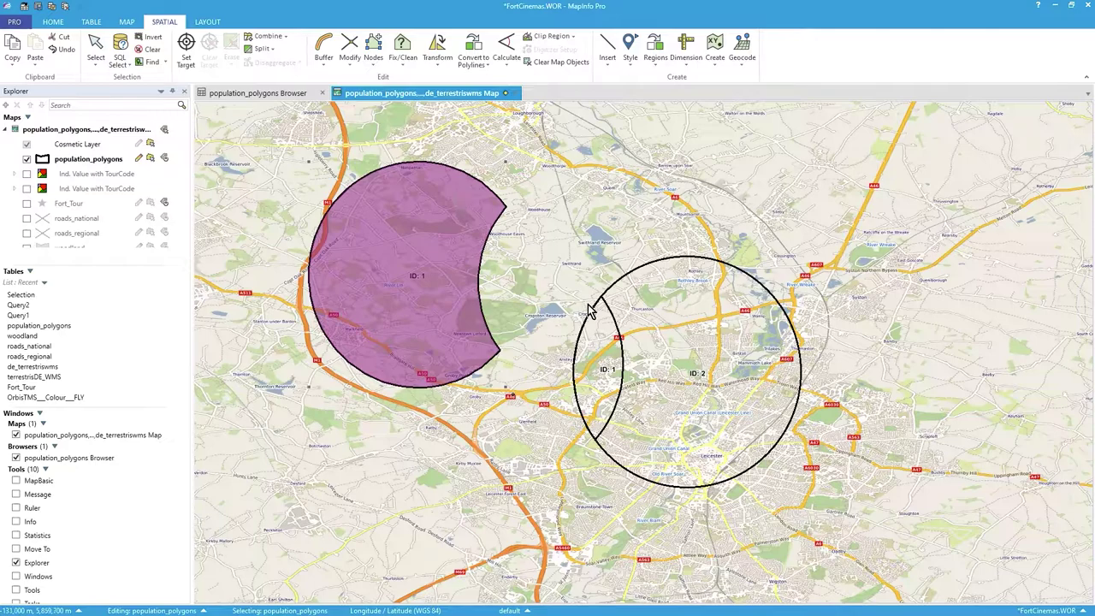
left_click(609, 346)
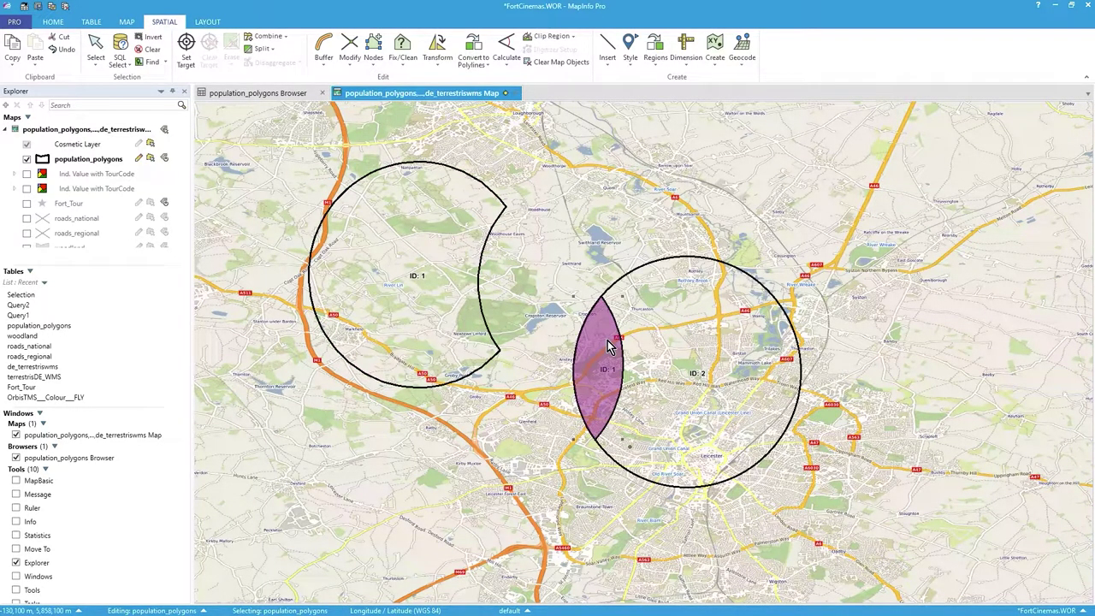
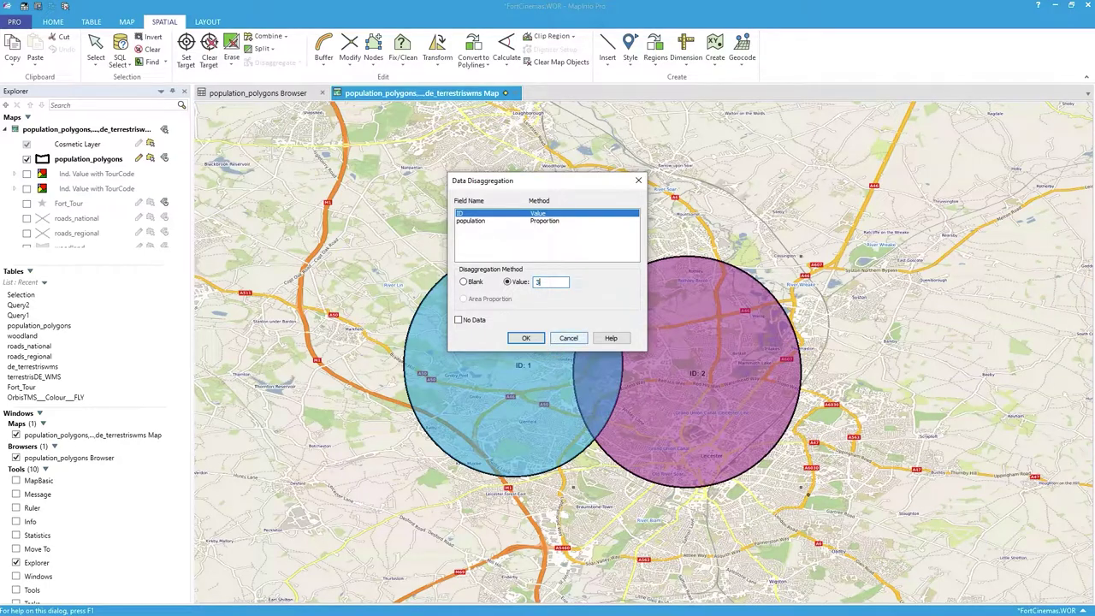
Step: Split the target circle with the ID 2 circle, setting ID to 3 and population to Area Proportion, and check the browser rows
left_click(557, 221)
left_click(524, 338)
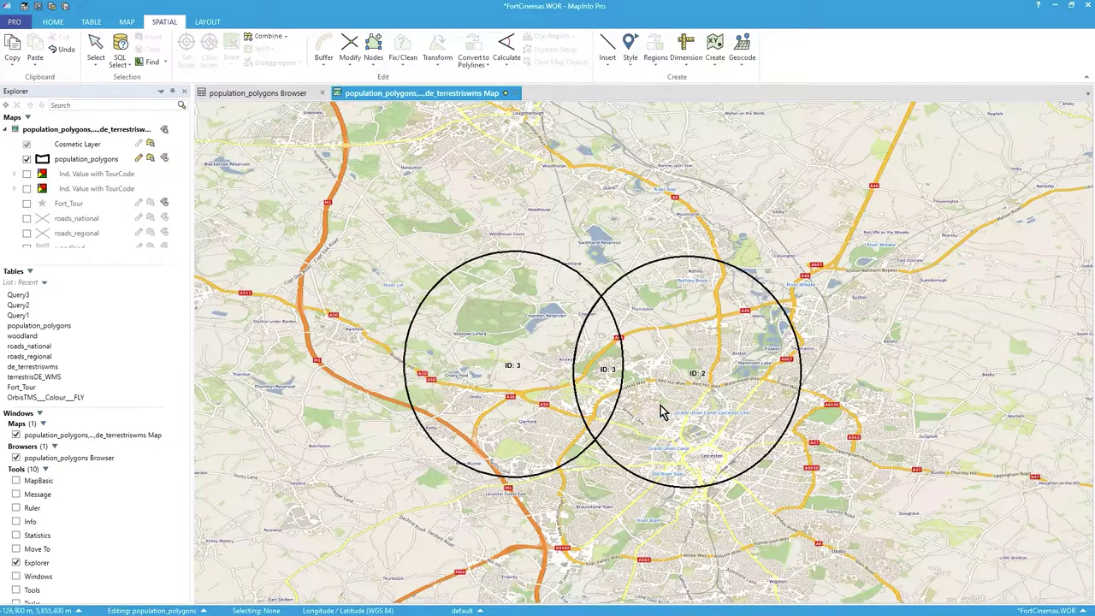
left_click(268, 96)
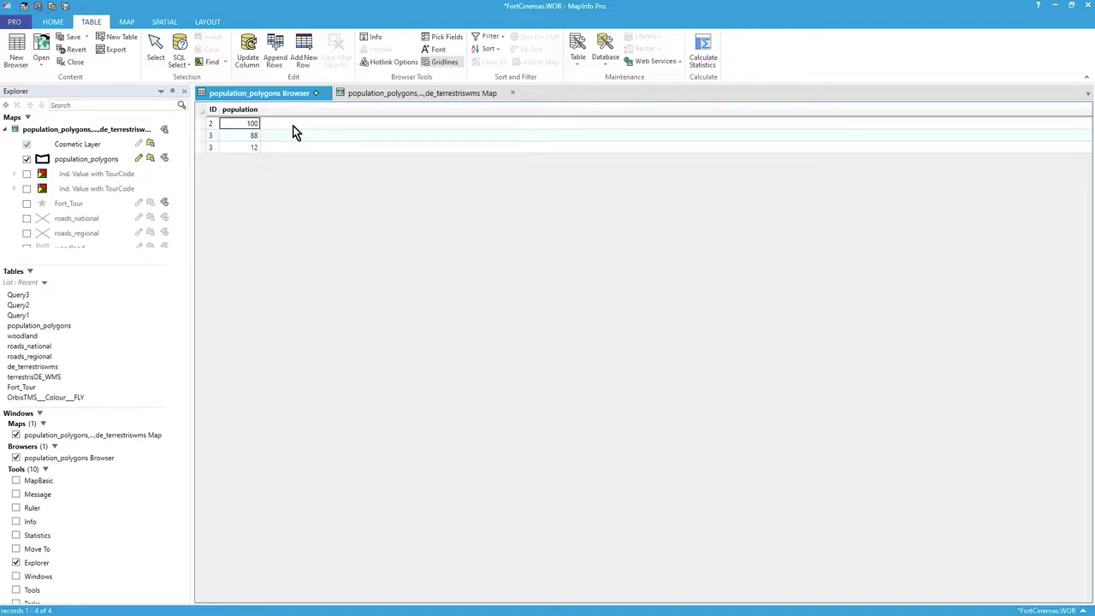
left_click(362, 96)
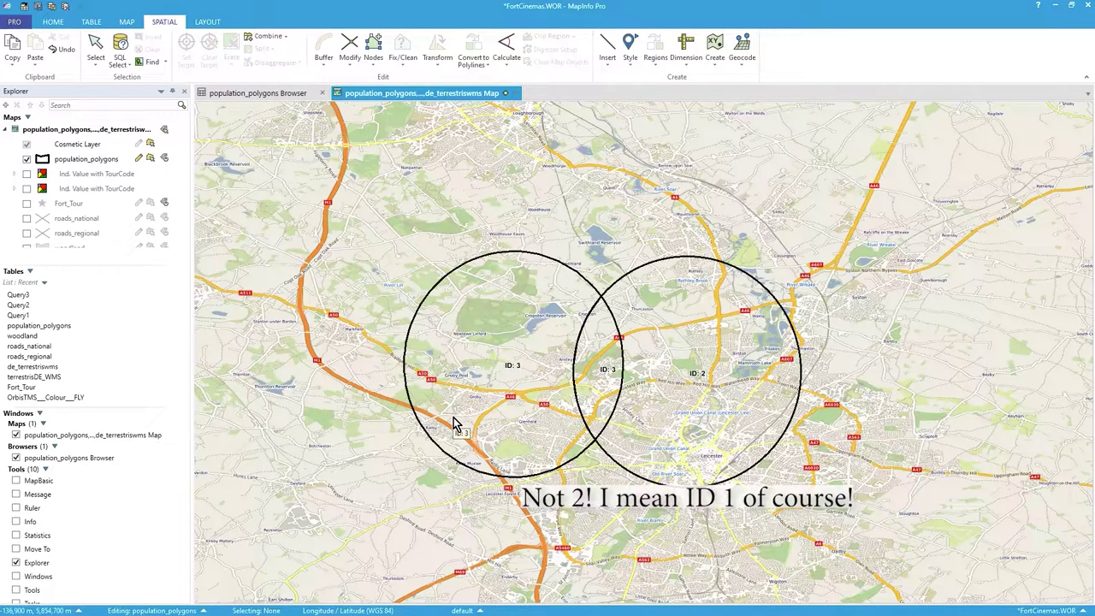
Step: Examine the two ID 3 pieces by selecting them alternately, check the overlap piece's browser row, and select the ID 2 circle
left_click(509, 360)
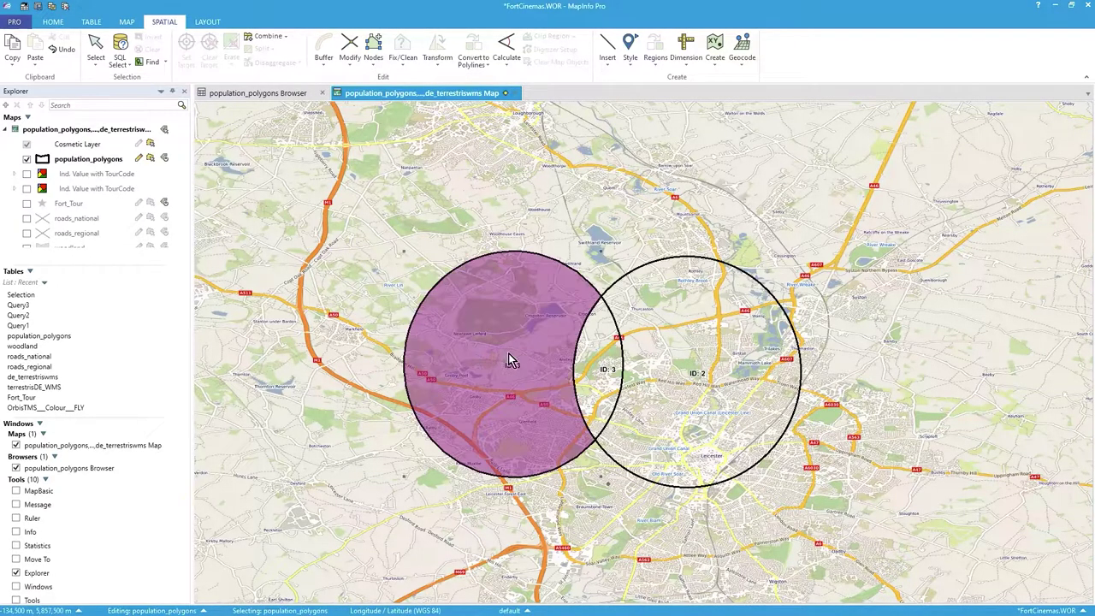
left_click(587, 367)
left_click(547, 360)
left_click(595, 349)
left_click(545, 394)
left_click(588, 392)
left_click(542, 396)
left_click(612, 391)
left_click(518, 418)
left_click(604, 404)
left_click(516, 418)
left_click(584, 397)
left_click(511, 431)
left_click(604, 400)
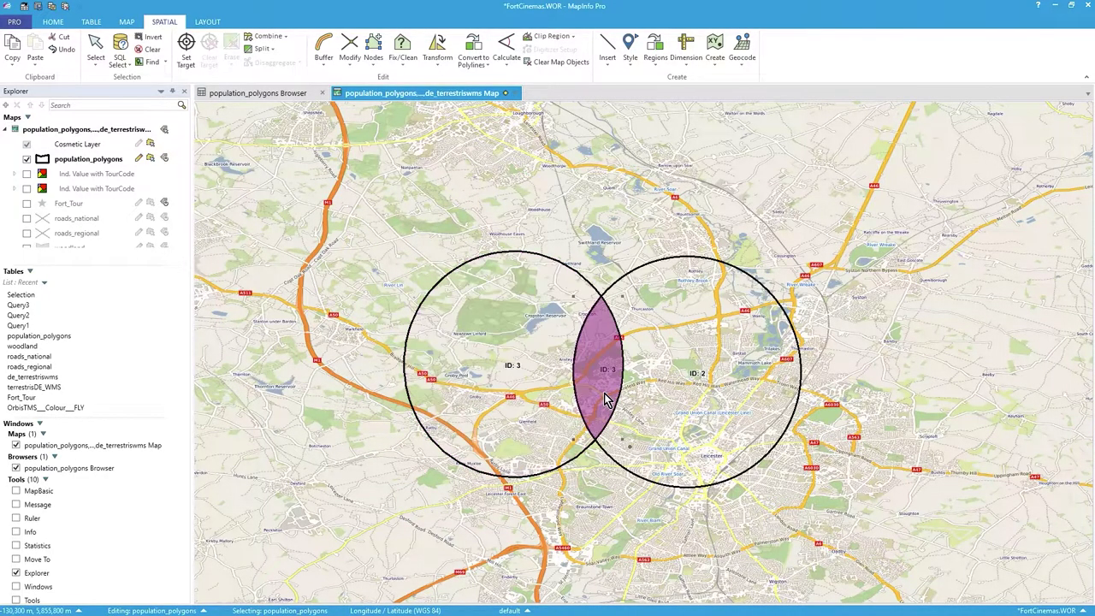
left_click(516, 423)
left_click(604, 400)
left_click(258, 94)
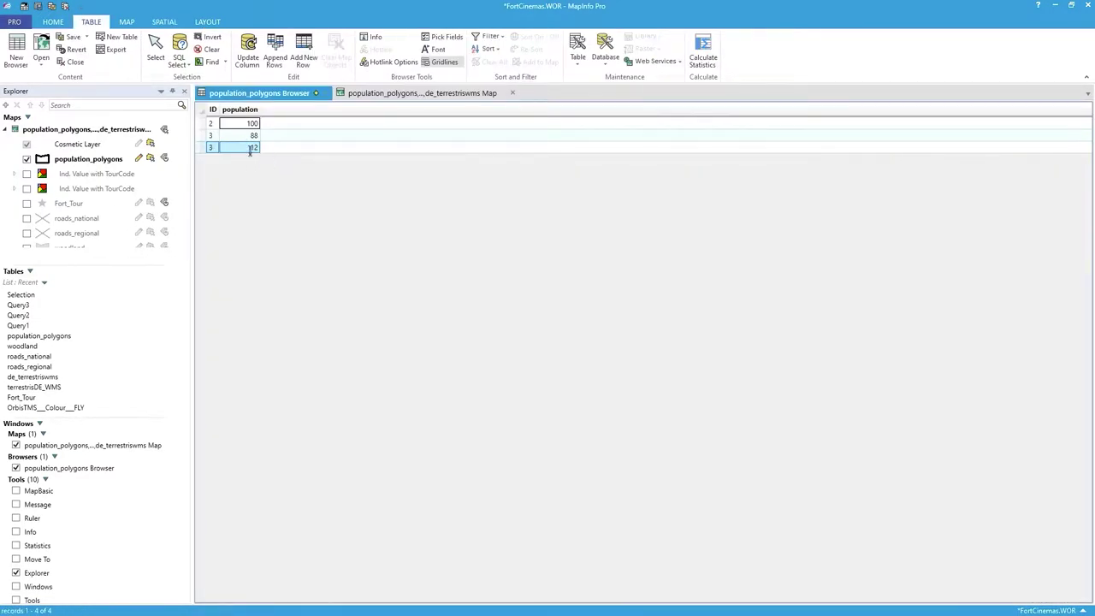
left_click(375, 93)
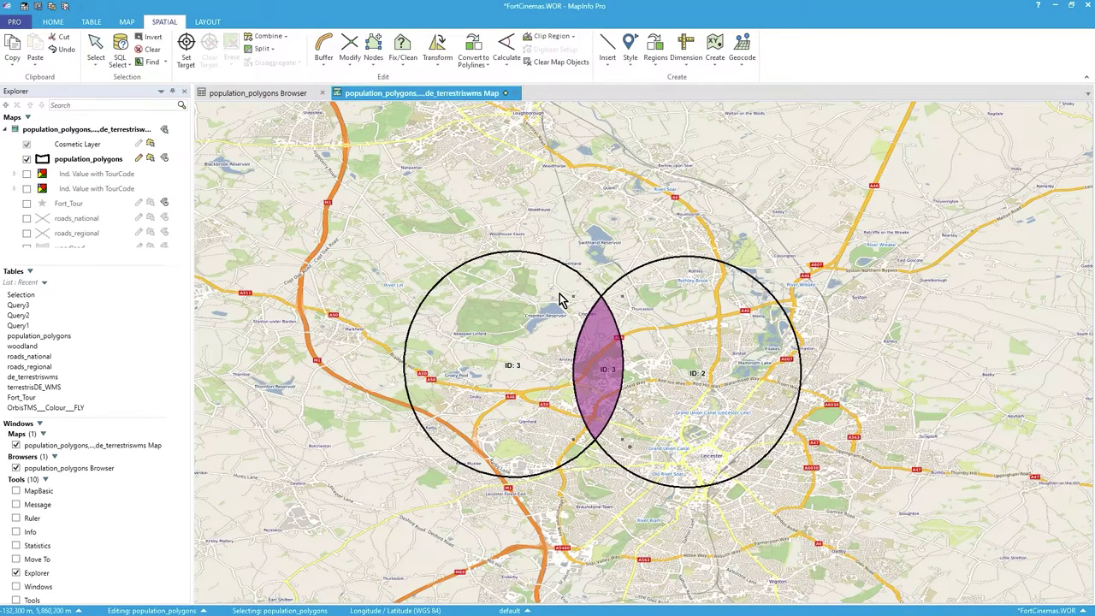
left_click(776, 229)
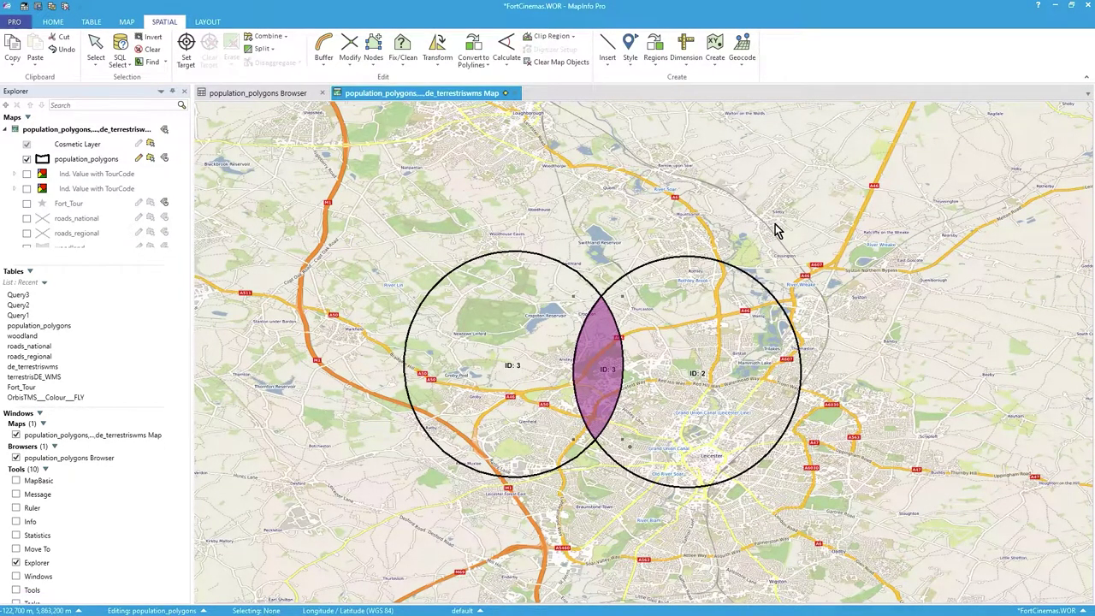
left_click(733, 288)
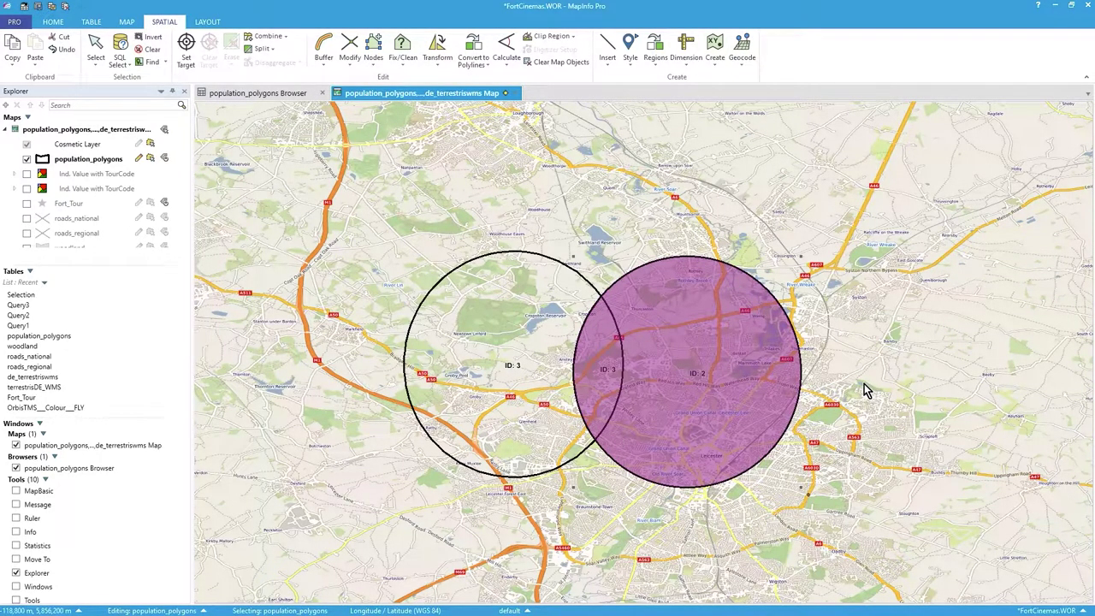
Step: Revert the population_polygons table, discarding the split
left_click(88, 26)
double_click(90, 22)
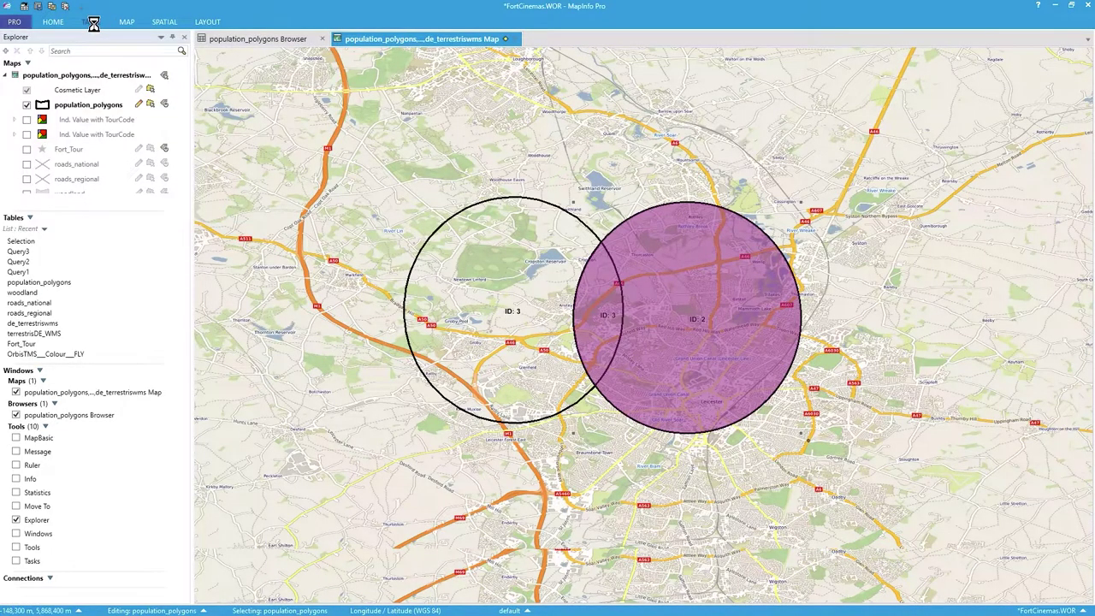
left_click(93, 22)
left_click(82, 47)
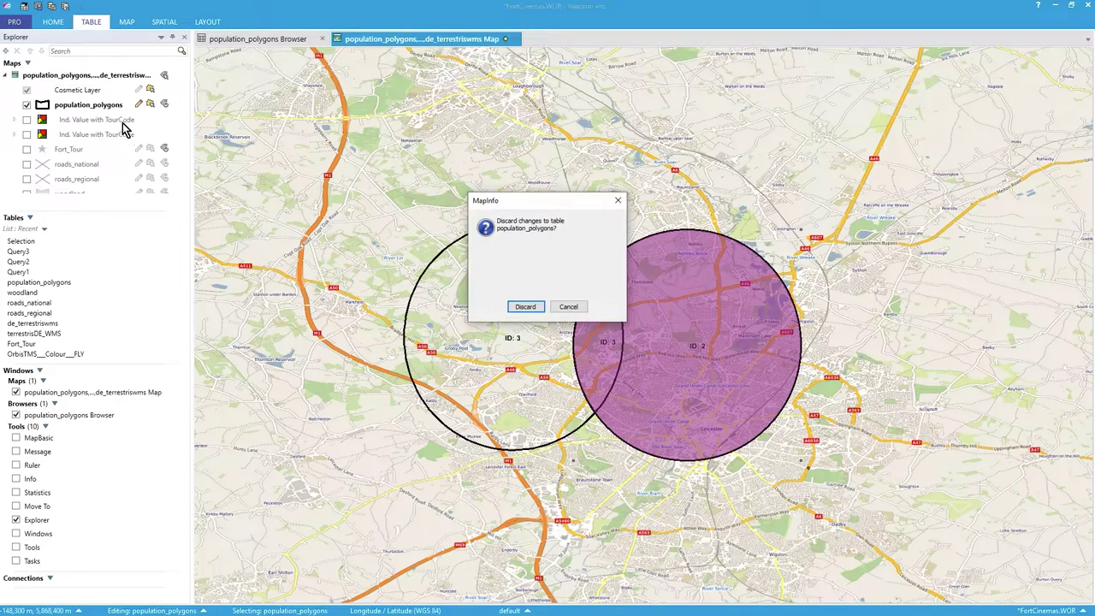
left_click(525, 310)
Step: Set the ID 1 circle as the editing target and select the ID 2 circle as the eraser
left_click(523, 318)
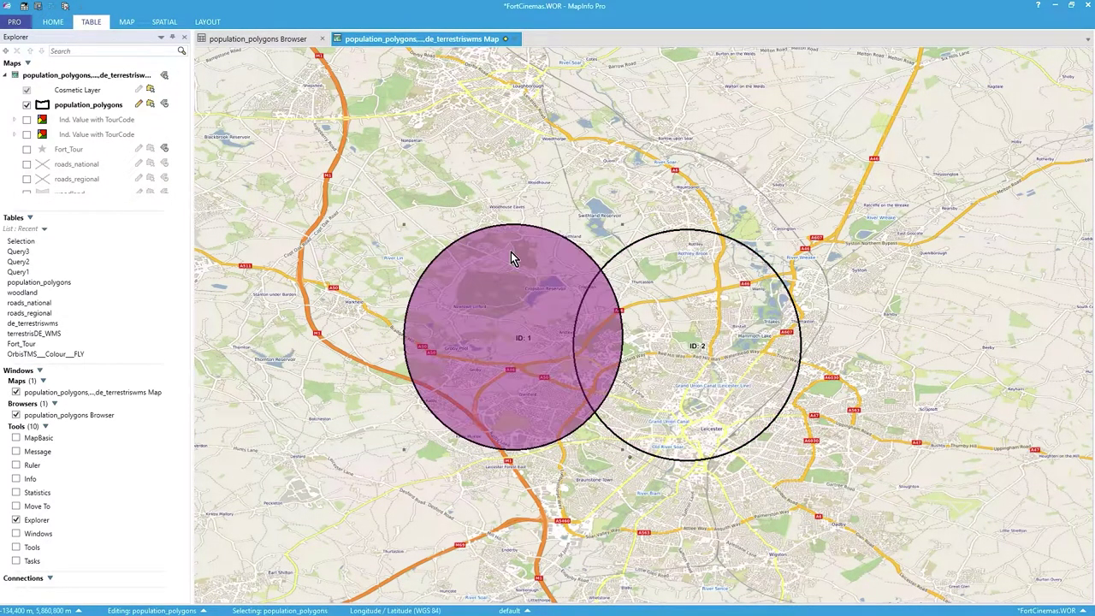
left_click(160, 26)
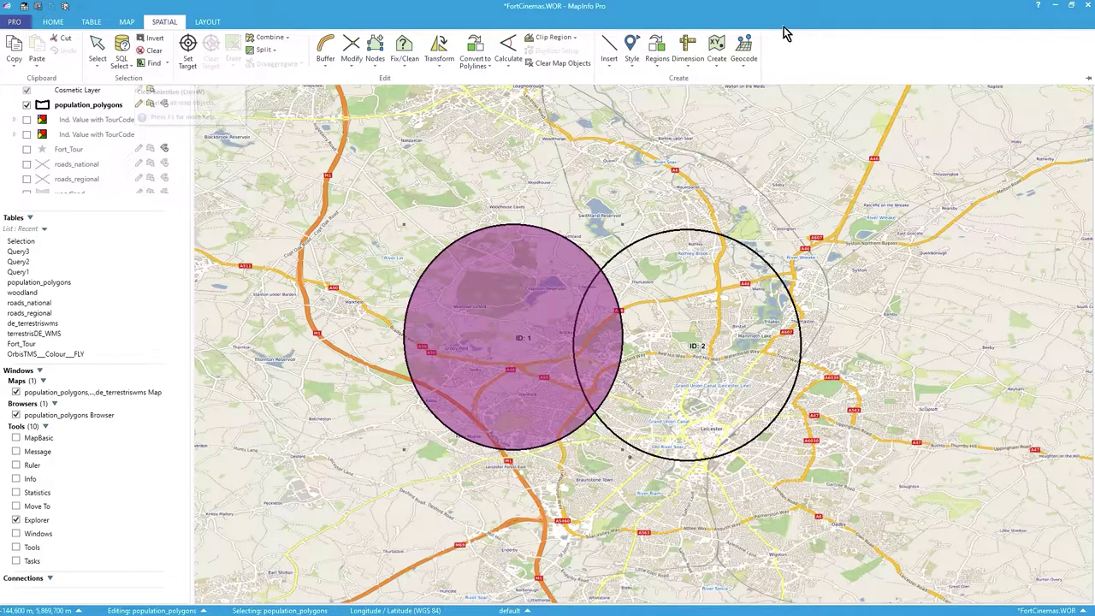
left_click(1089, 79)
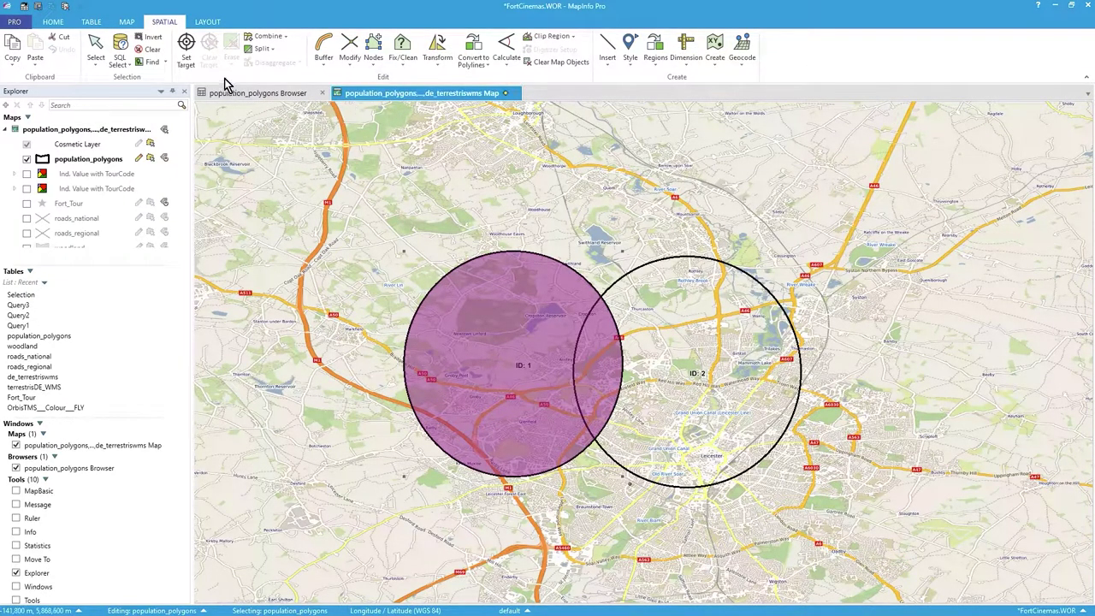
left_click(185, 60)
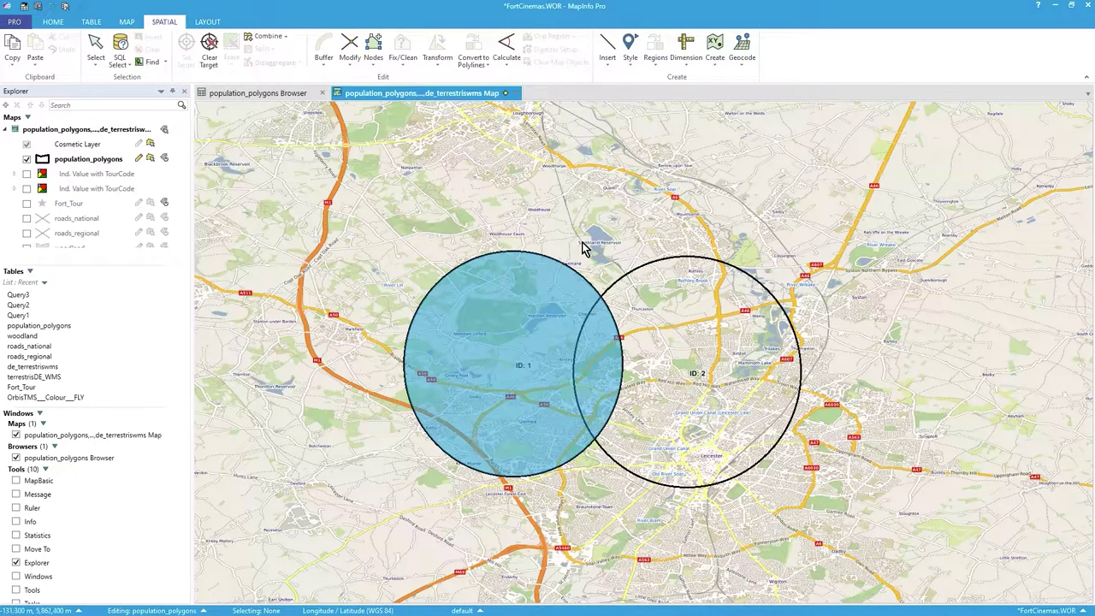
left_click(713, 329)
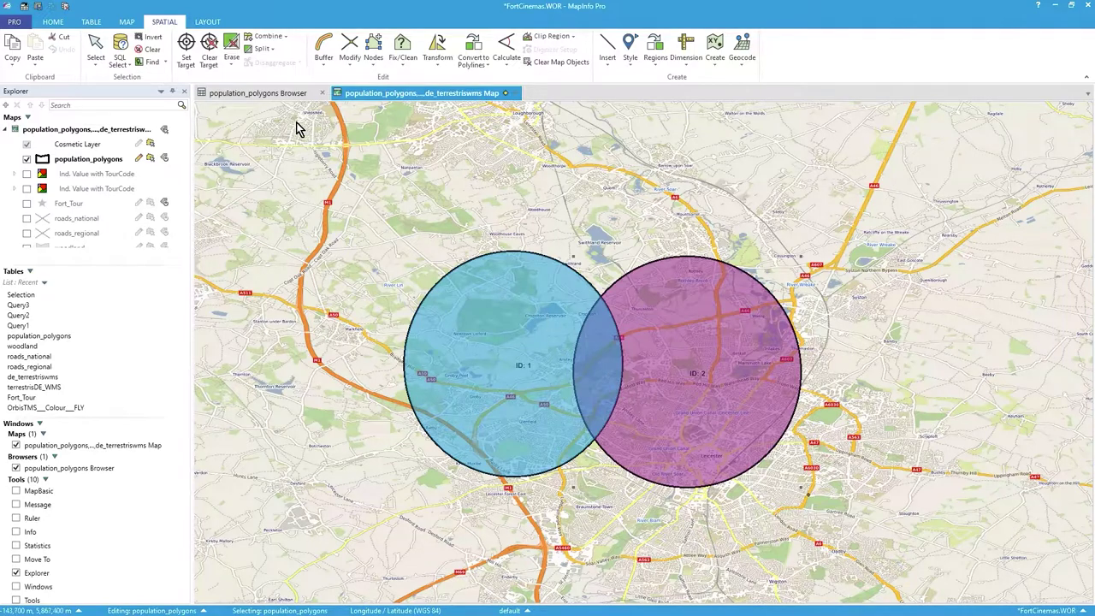
Step: Erase the overlapped part of the target with Erase Target, keeping ID as Value 1 and disaggregating population by Area Proportion
left_click(227, 67)
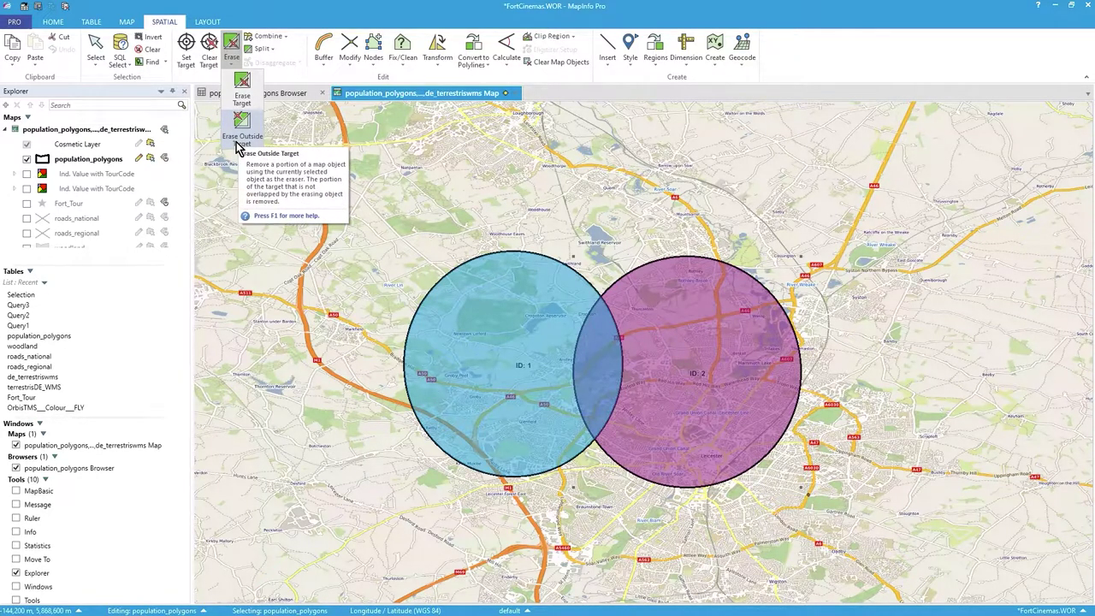
left_click(245, 88)
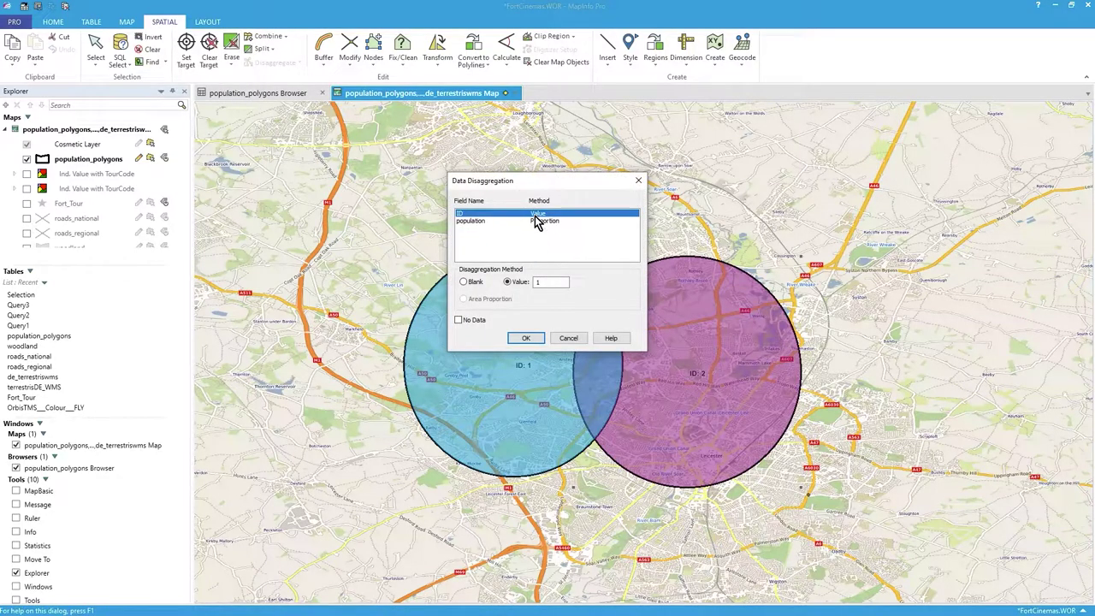
left_click(544, 221)
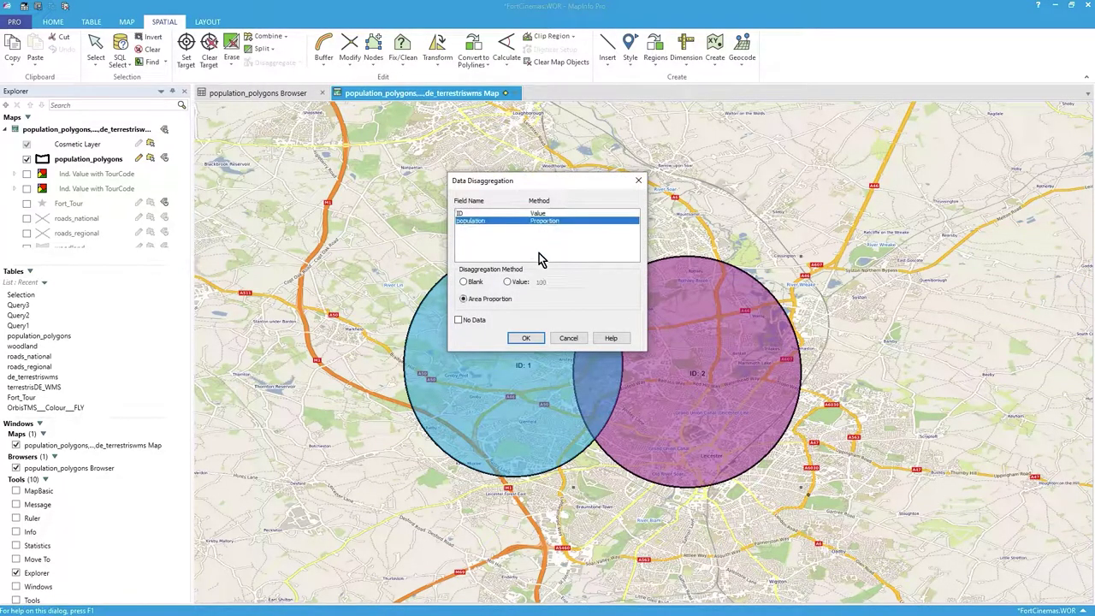
left_click(528, 338)
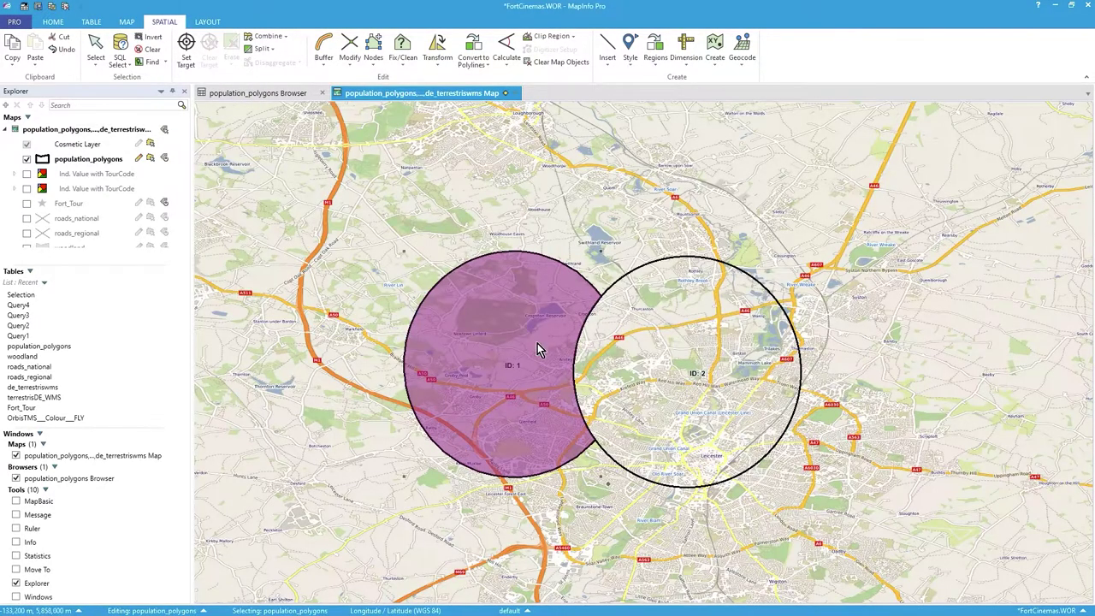
Step: Move the remaining ID 1 crescent northwest, away from the ID 2 circle
left_click(851, 310)
left_click(556, 338)
left_click_drag(537, 354, 464, 294)
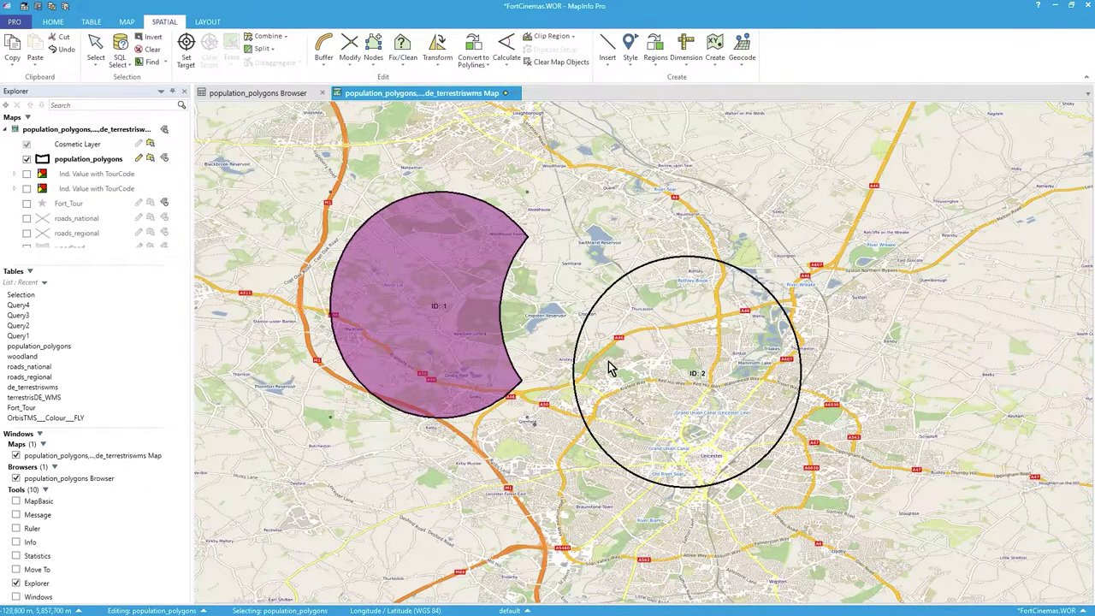
Step: Select the ID 2 circle and the ID 1 crescent in turn, and check their population values in the browser
left_click(680, 396)
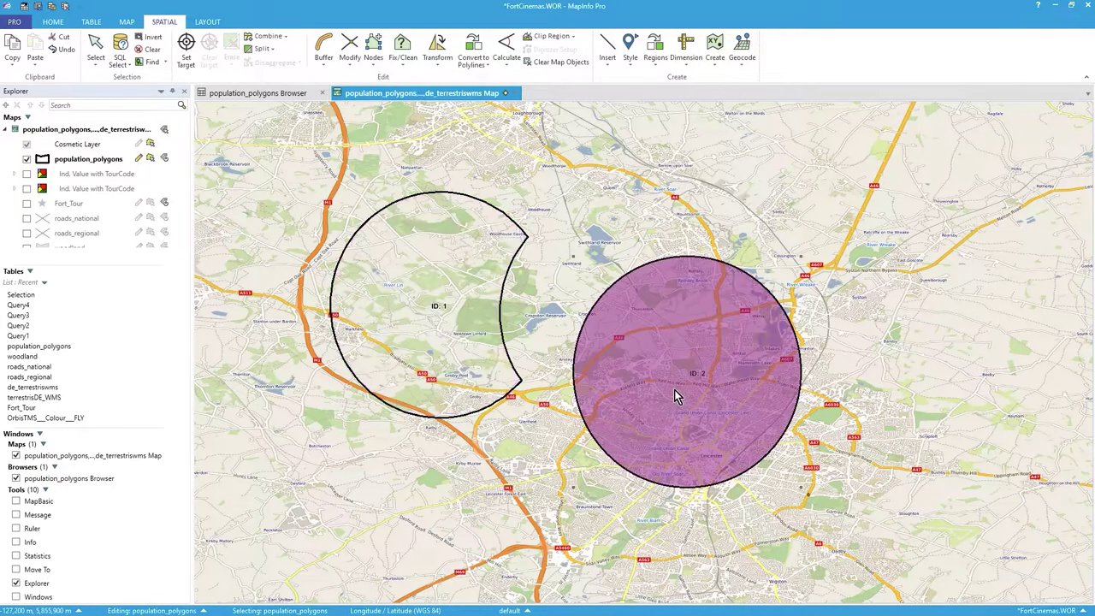
left_click(411, 324)
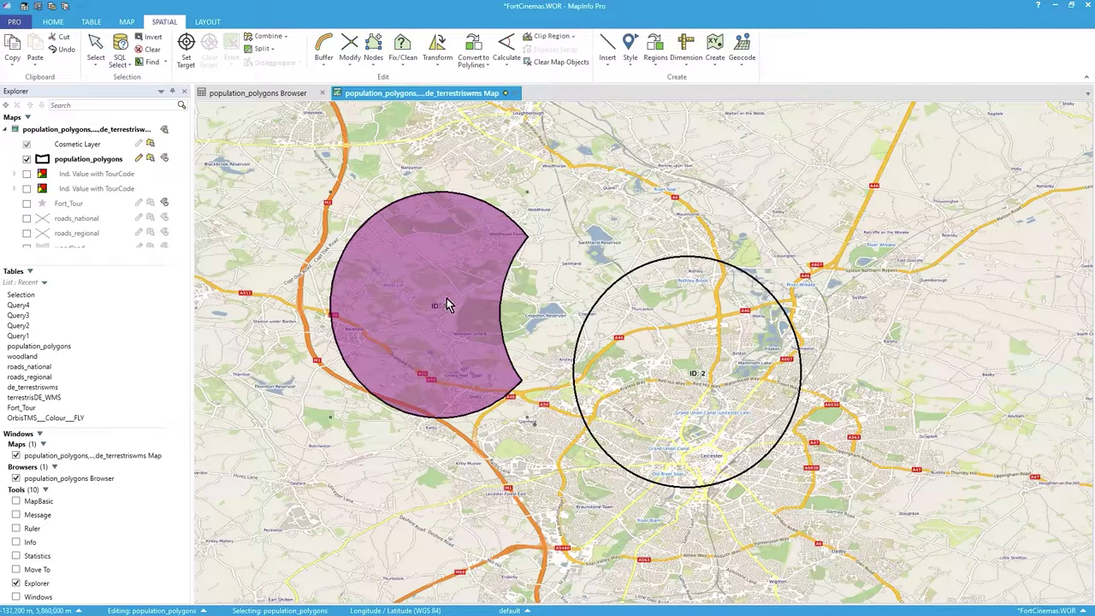
left_click(268, 90)
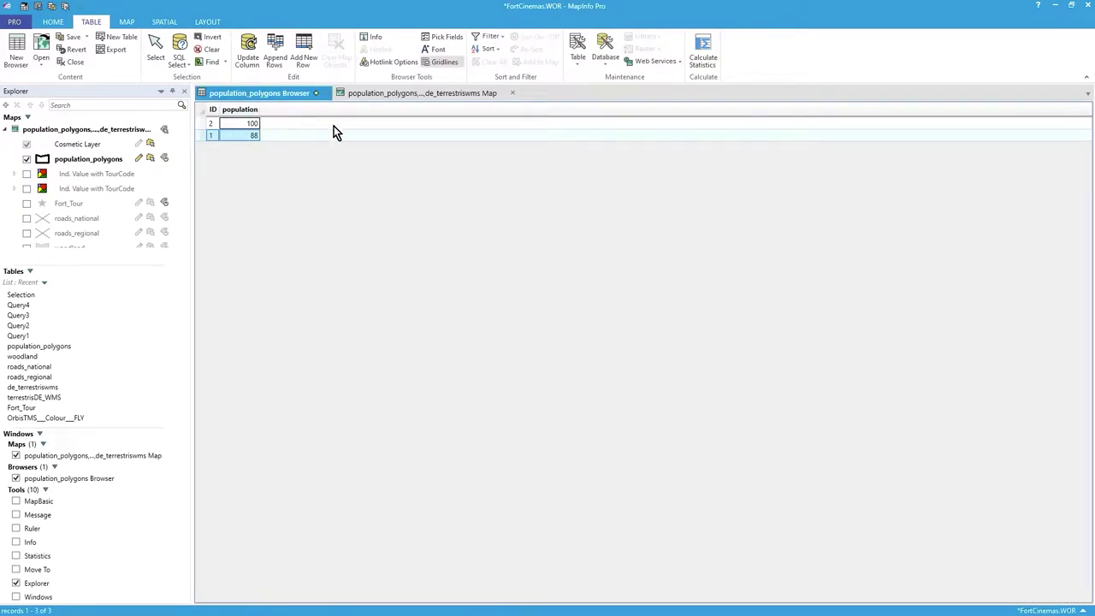
left_click(400, 91)
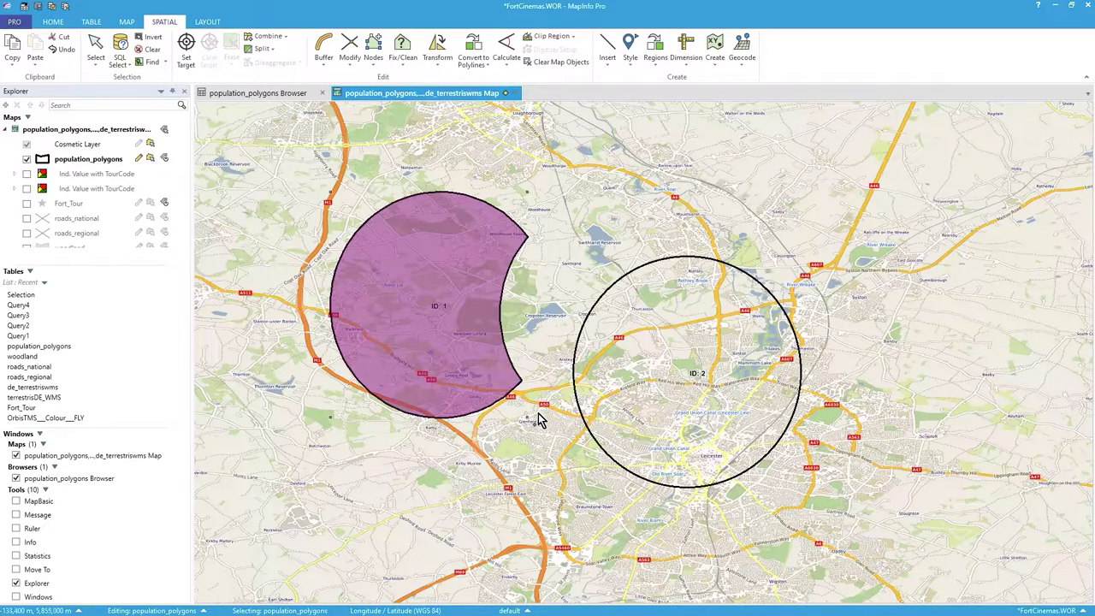
left_click(267, 50)
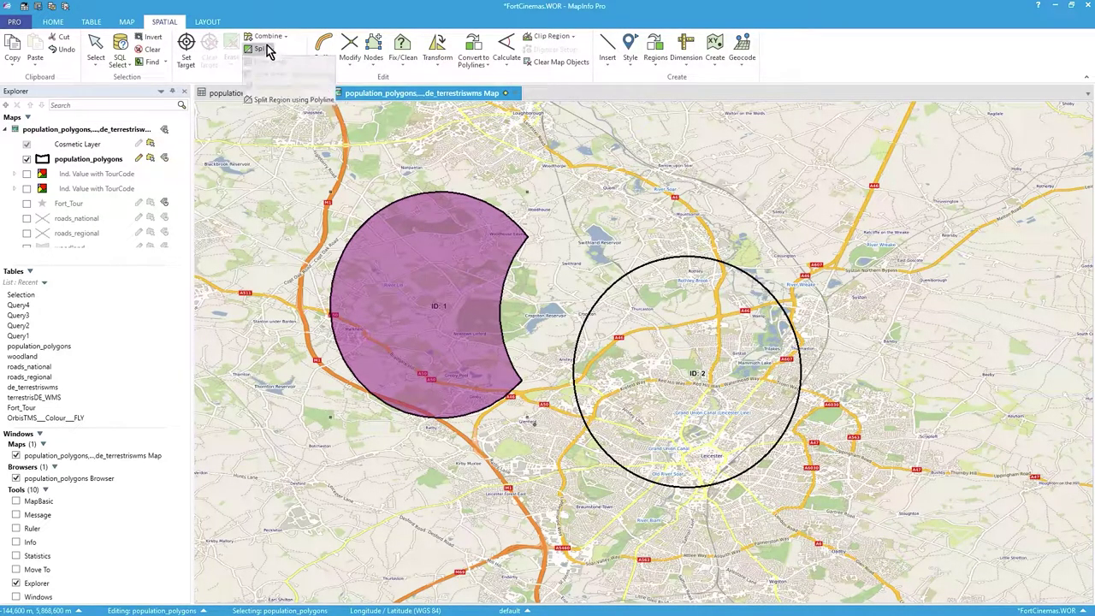
left_click(315, 36)
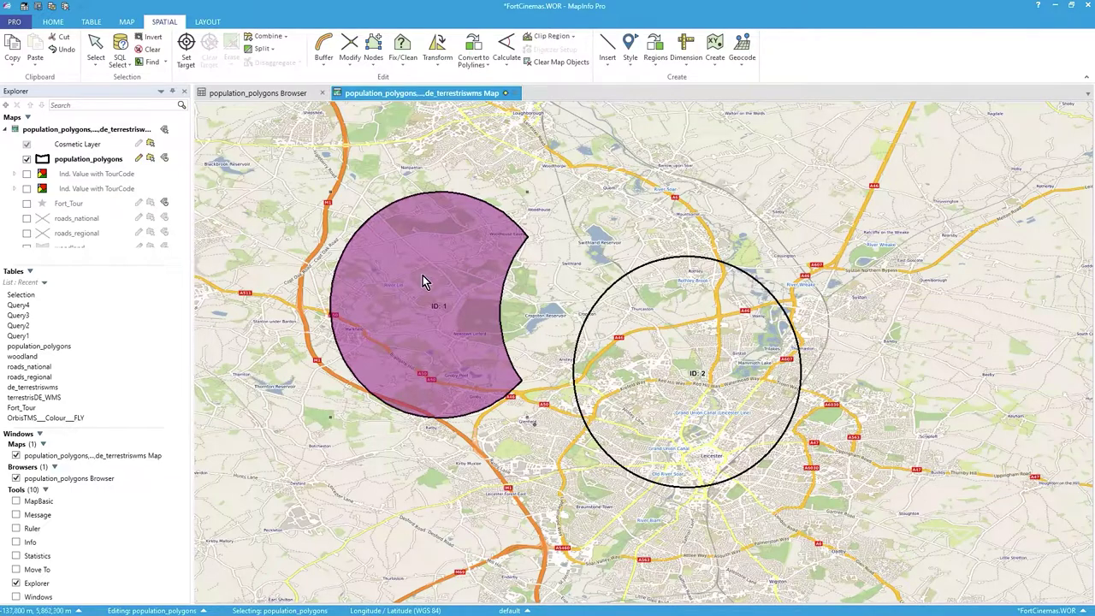
Step: Revert the population_polygons table, discarding the erase and move edits to restore both original circles
left_click(91, 22)
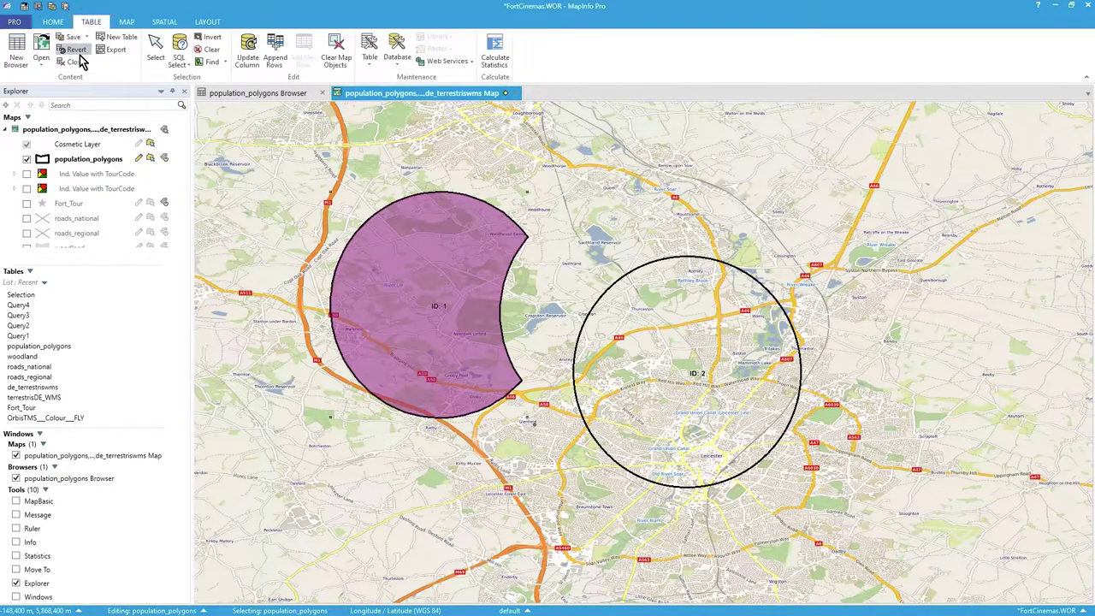
left_click(78, 50)
left_click(522, 310)
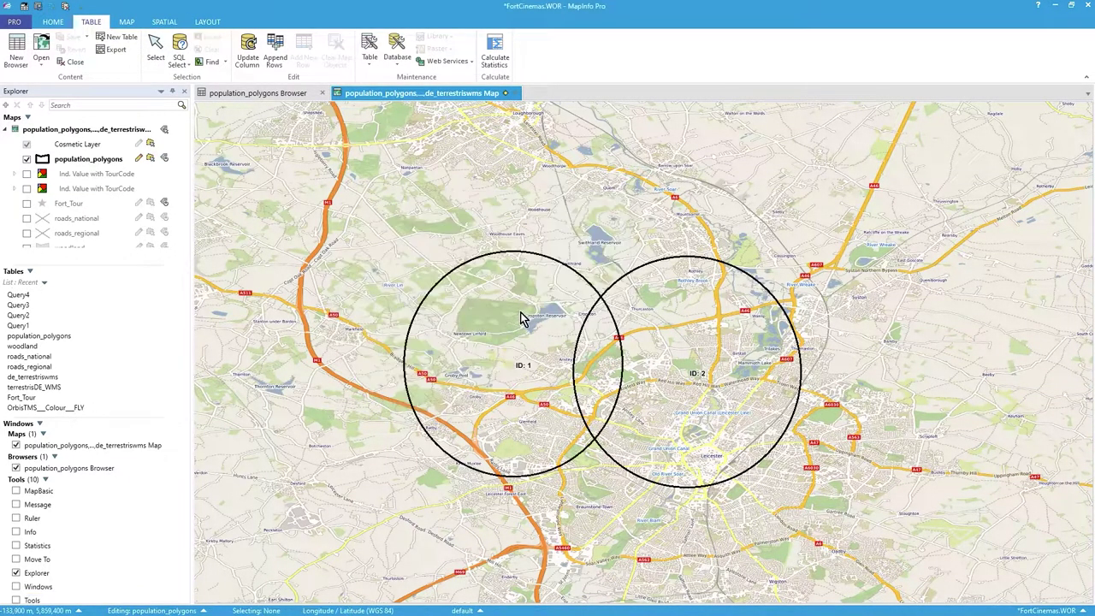
Step: Set the ID 1 circle as the editing target and select the overlapping ID 2 circle
left_click(495, 352)
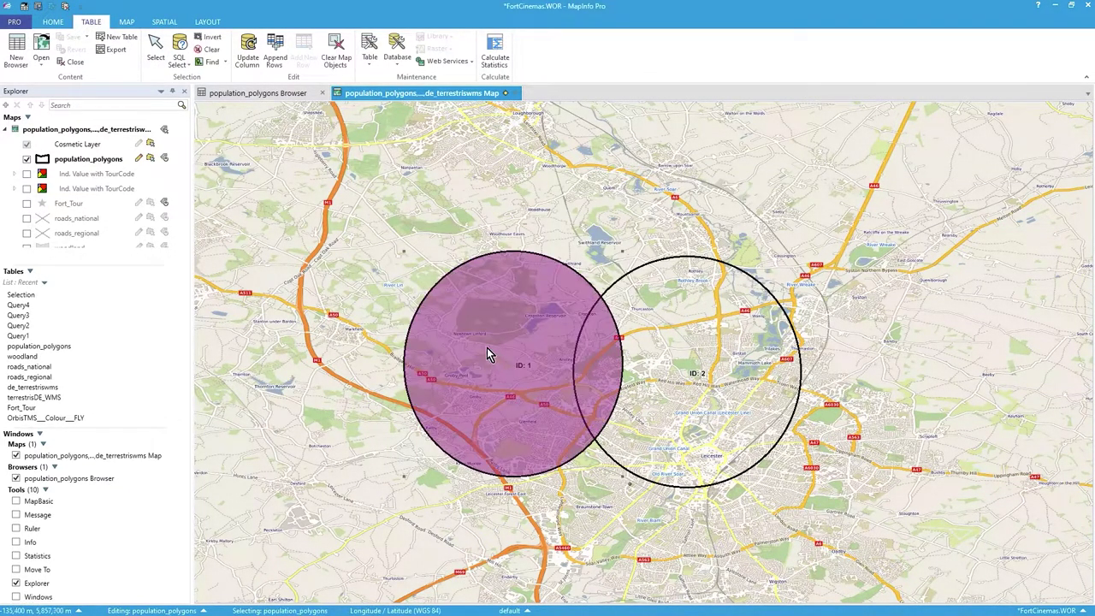
left_click(165, 23)
left_click(185, 50)
left_click(624, 312)
Step: Erase the part of the target outside the ID 2 circle, keeping ID as Value 1 and disaggregating population by Area Proportion
left_click(238, 70)
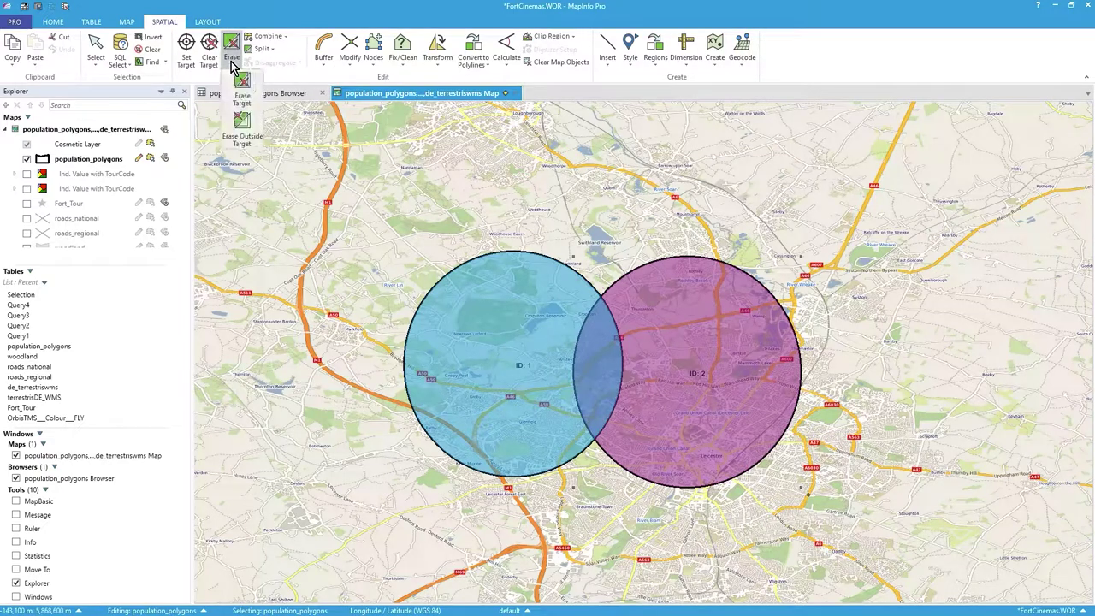
left_click(231, 126)
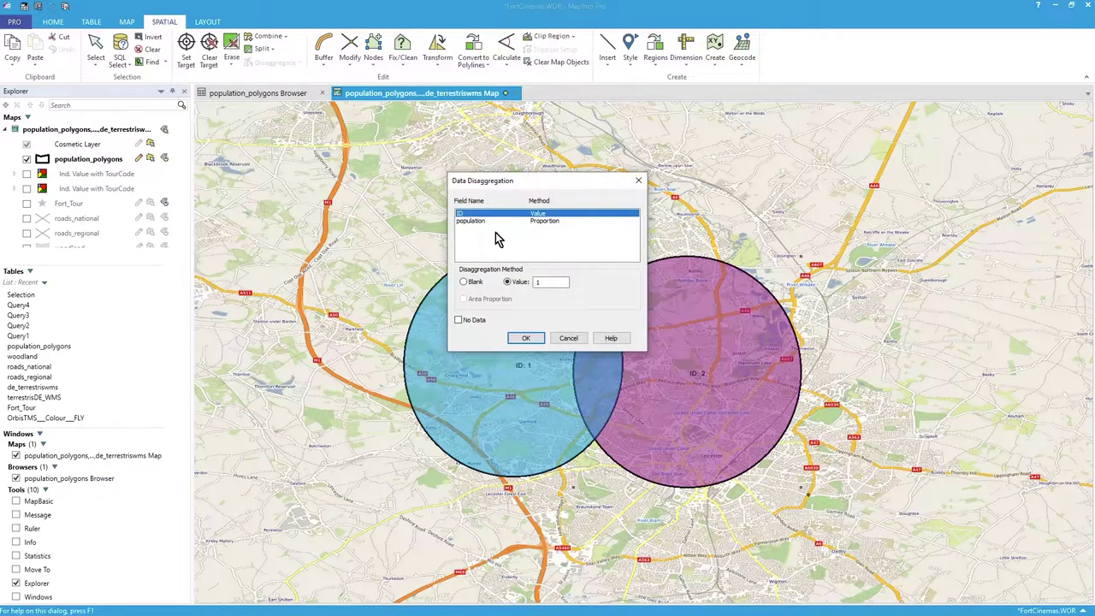
left_click(550, 222)
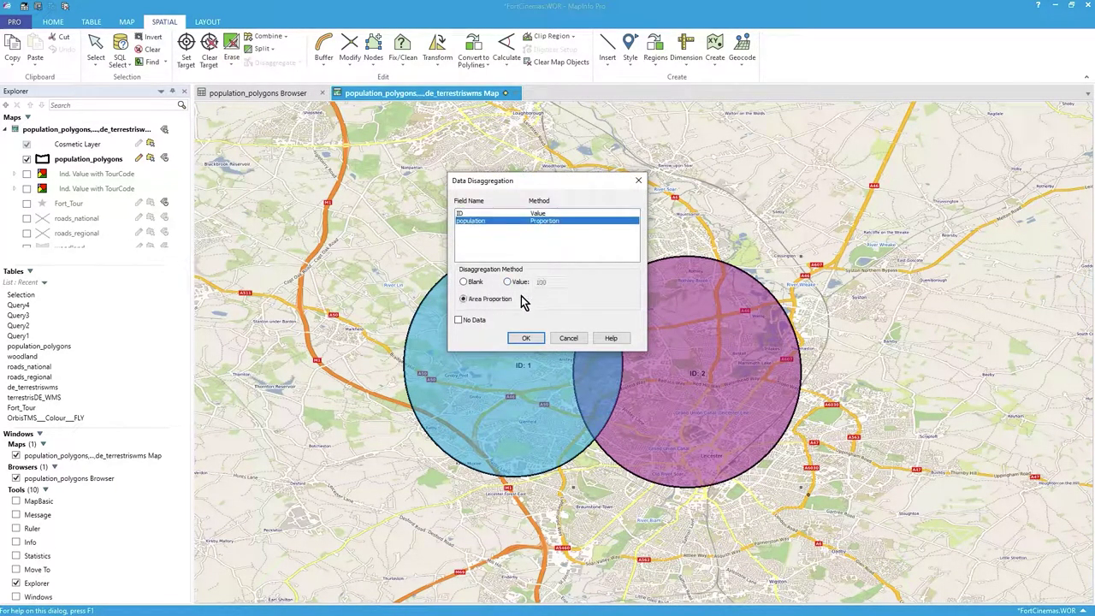
left_click(527, 339)
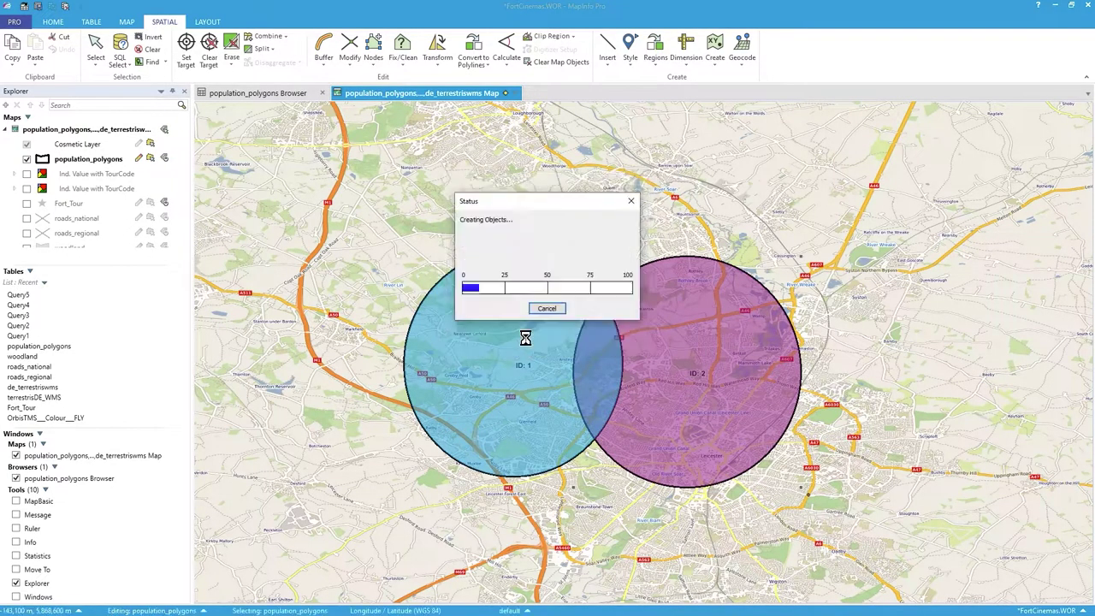
left_click(895, 277)
Step: Select the remaining ID 1 lens shape and move it west, clear of the ID 2 circle
left_click(604, 379)
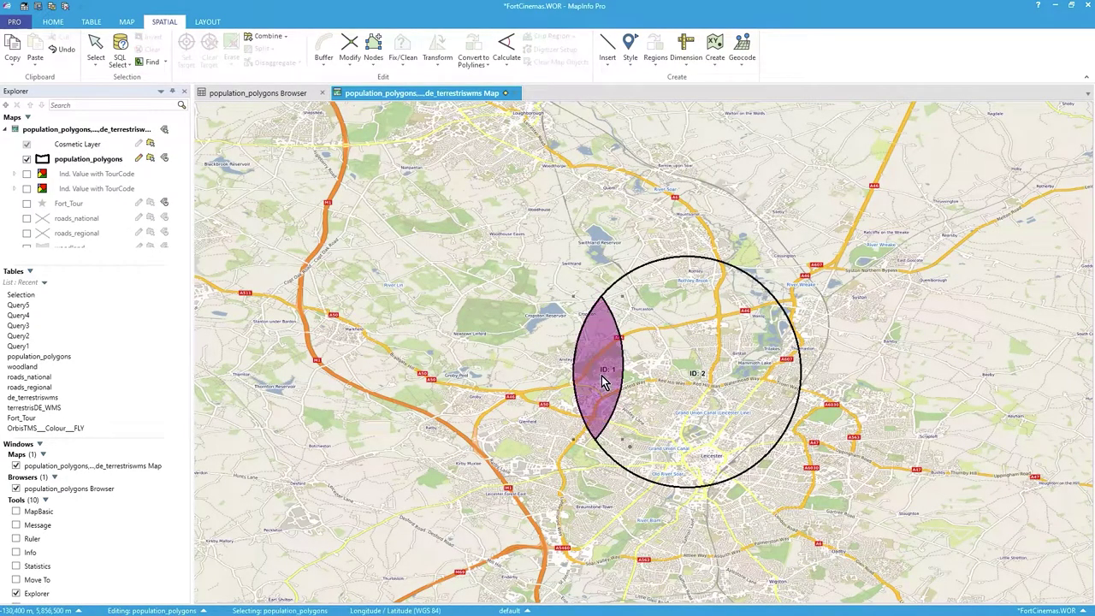
left_click(683, 289)
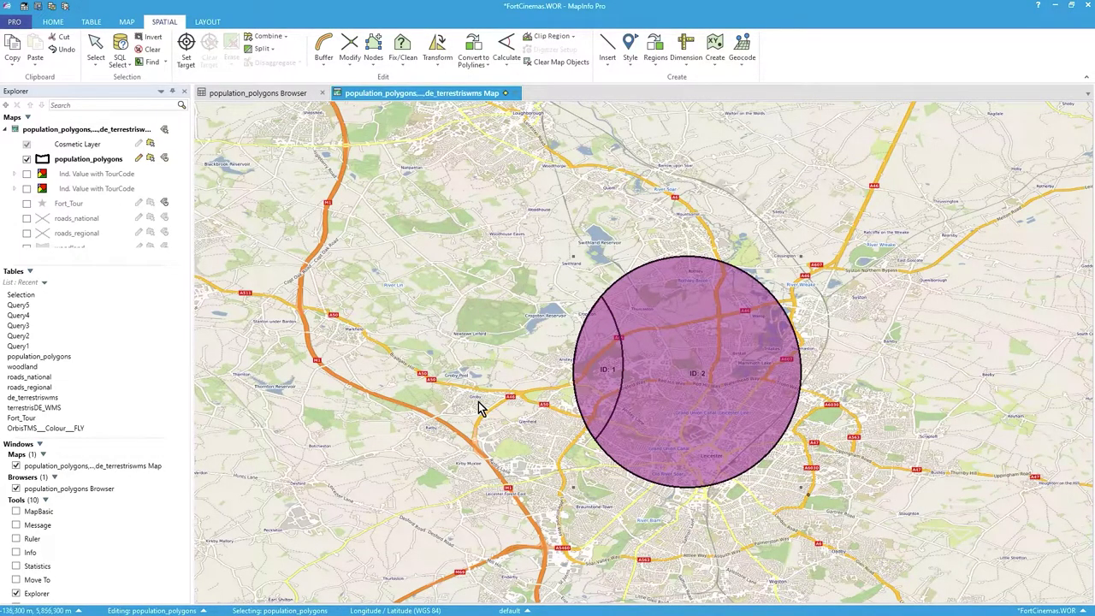
left_click(915, 424)
left_click(605, 344)
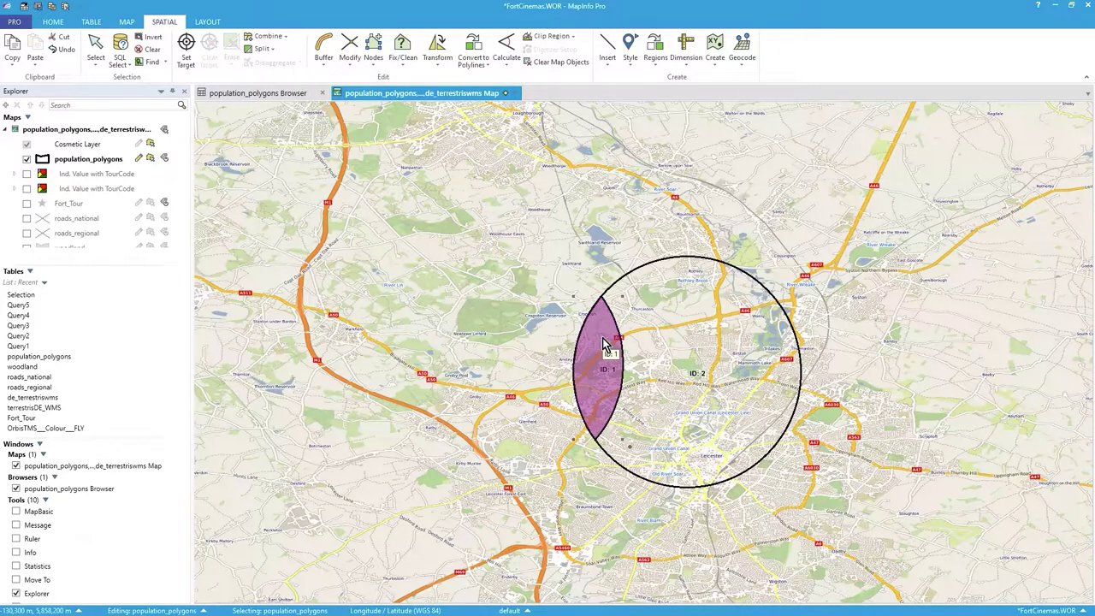
left_click_drag(605, 344, 500, 282)
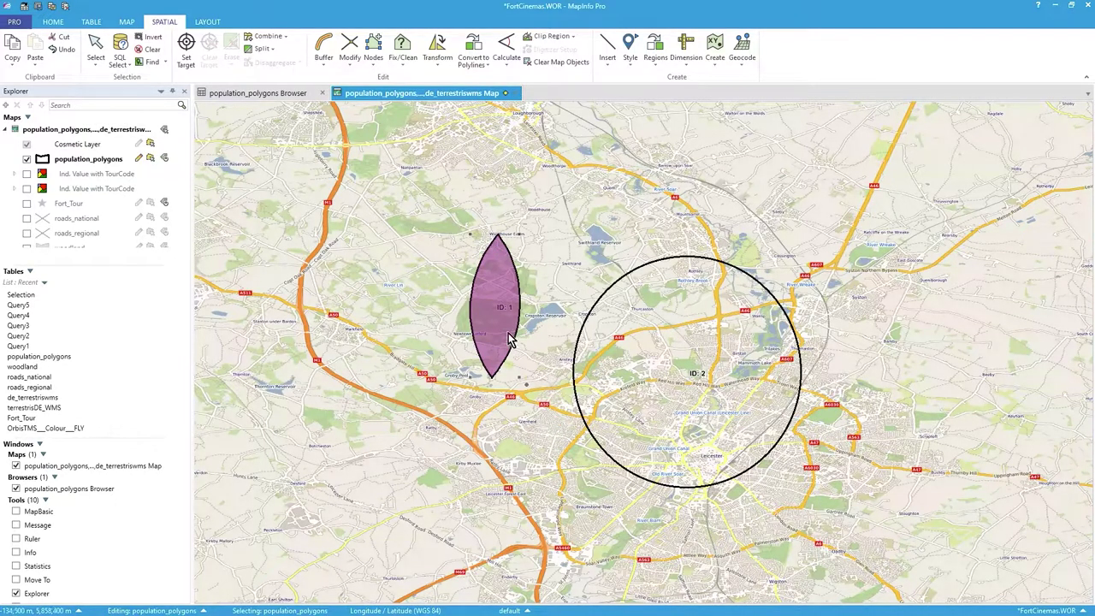
left_click_drag(493, 327, 540, 374)
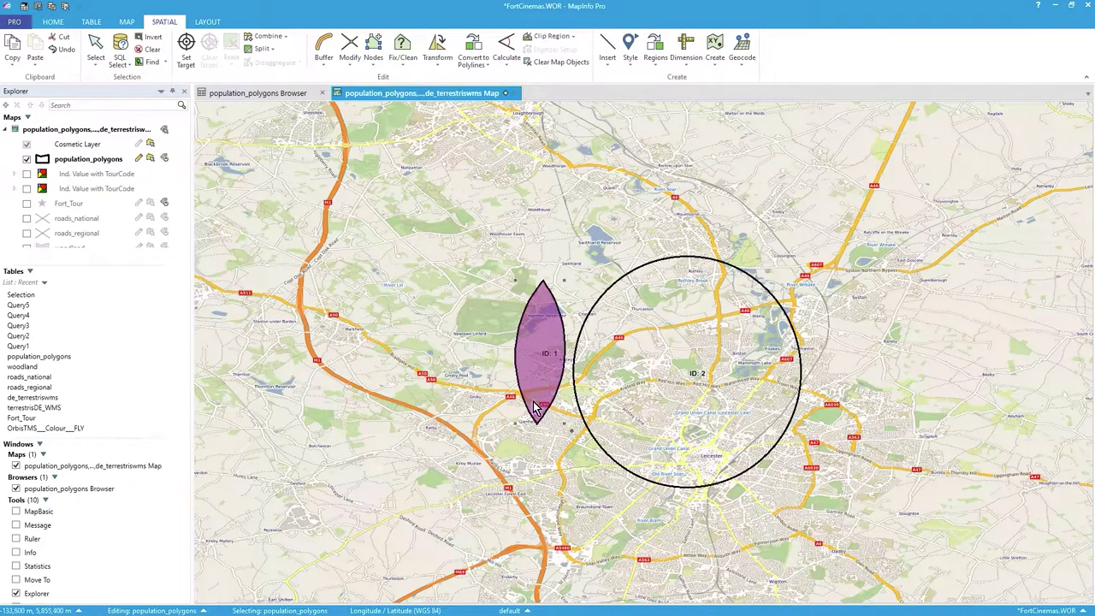
Step: Check the population value of the ID 1 lens in the population_polygons browser and return to the map
left_click(262, 94)
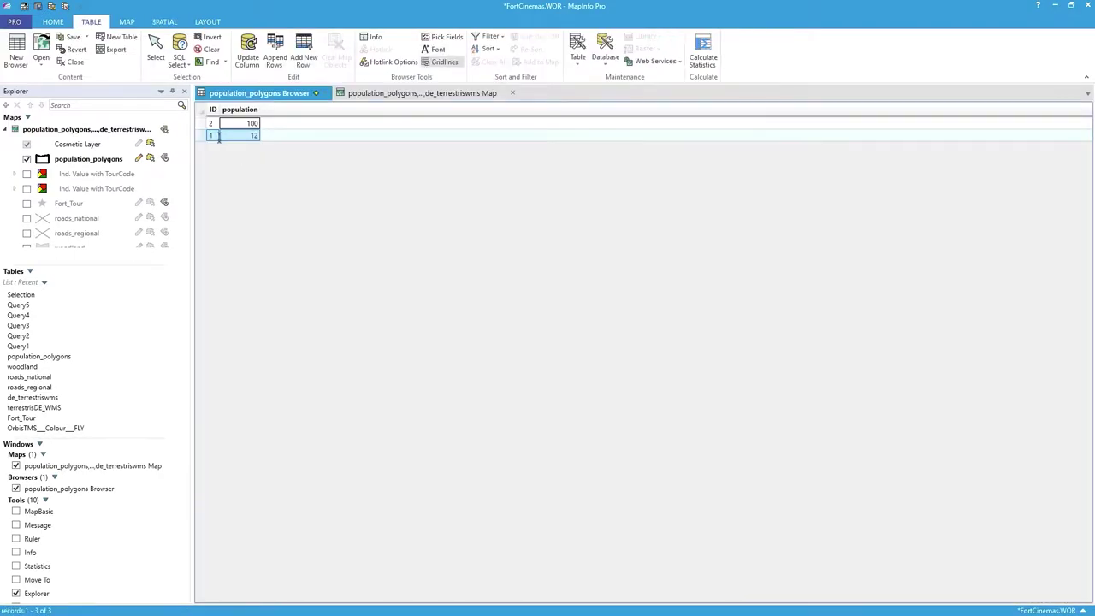
double_click(253, 135)
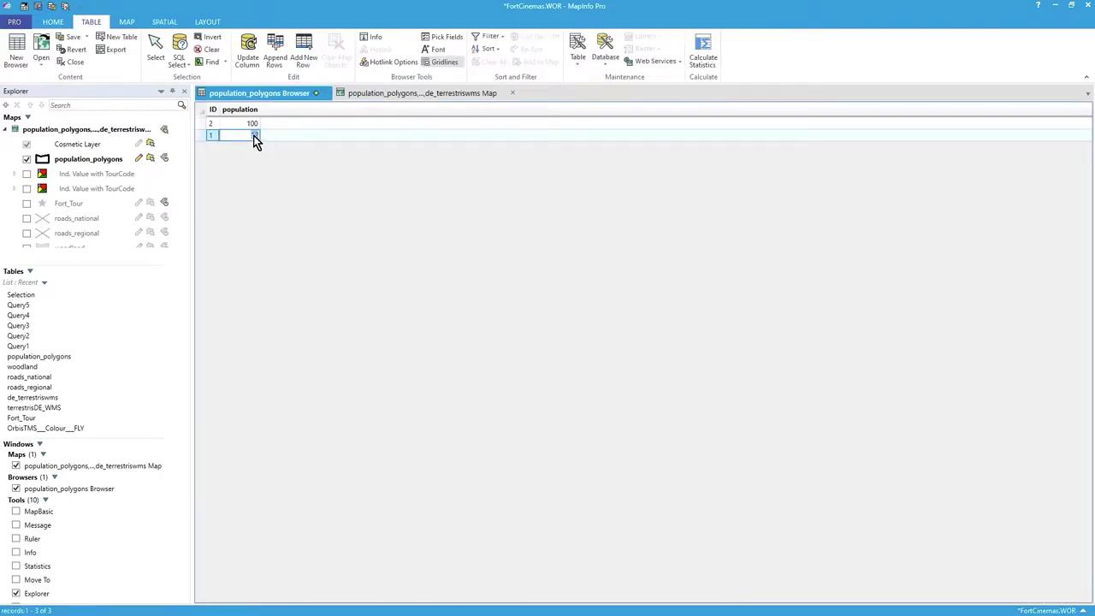
left_click(384, 95)
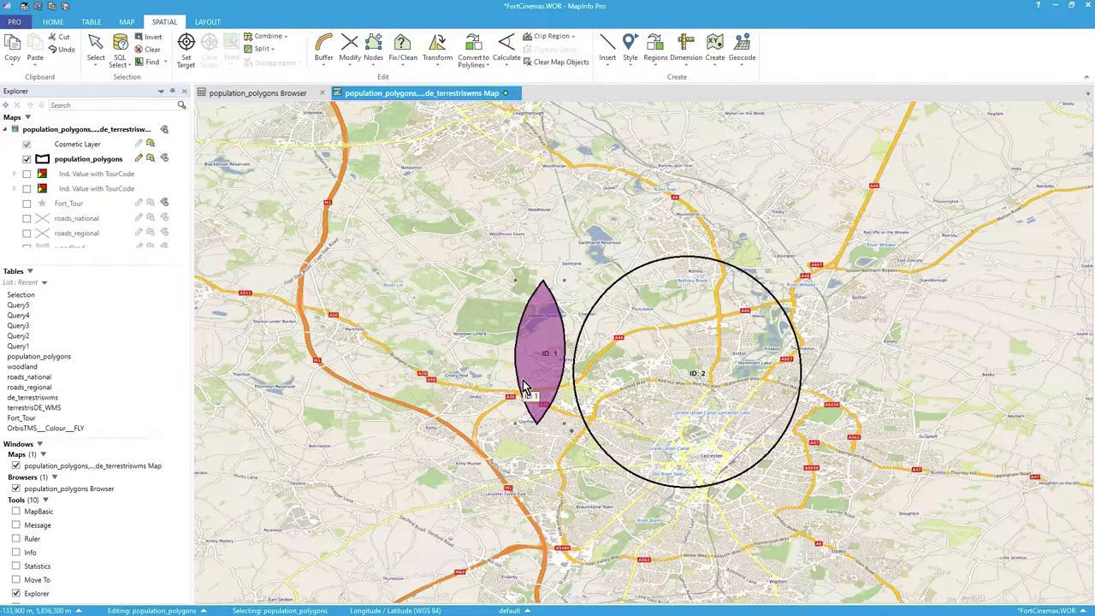
Step: Revert the population_polygons table, discarding the Erase Outside Target and move edits
left_click(93, 23)
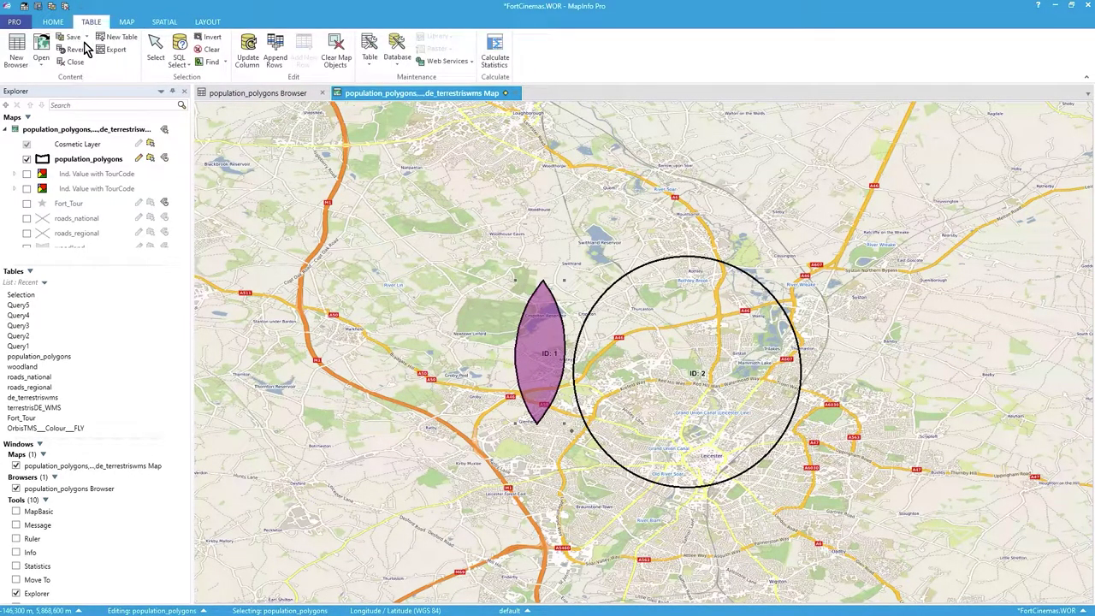
left_click(85, 49)
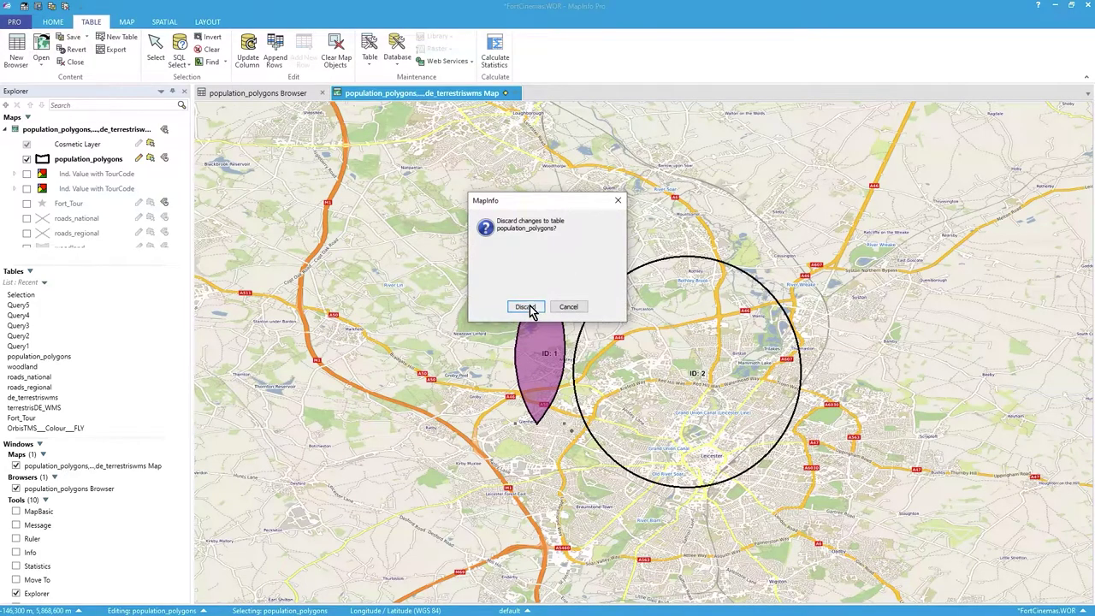
left_click(519, 307)
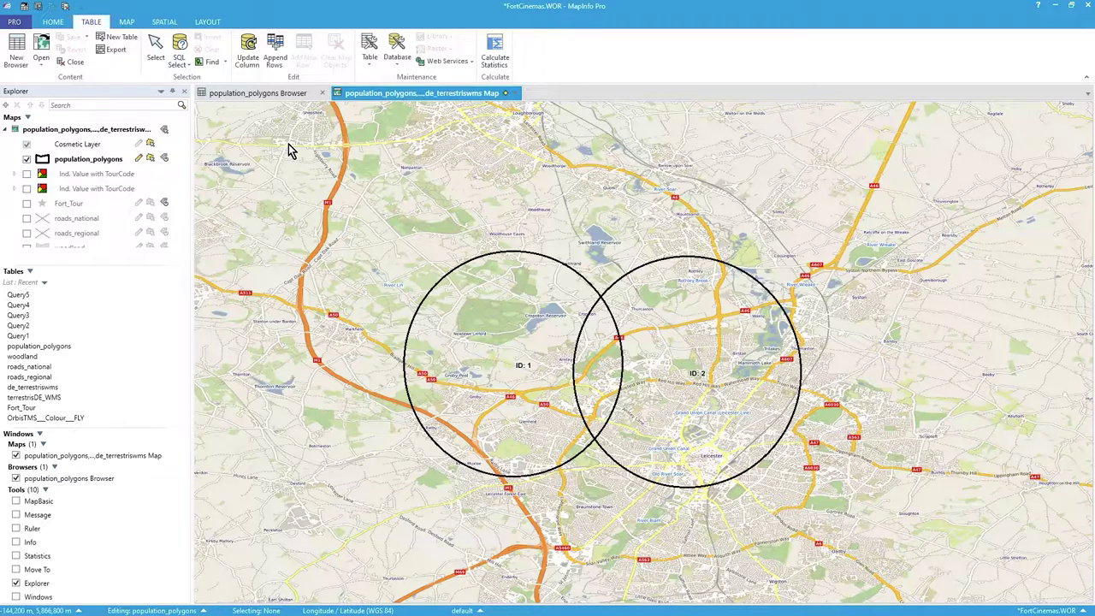
Step: Combine the ID 1 and ID 2 circles into one polygon, keeping ID as Value 1 and aggregating population by Sum
left_click(503, 285)
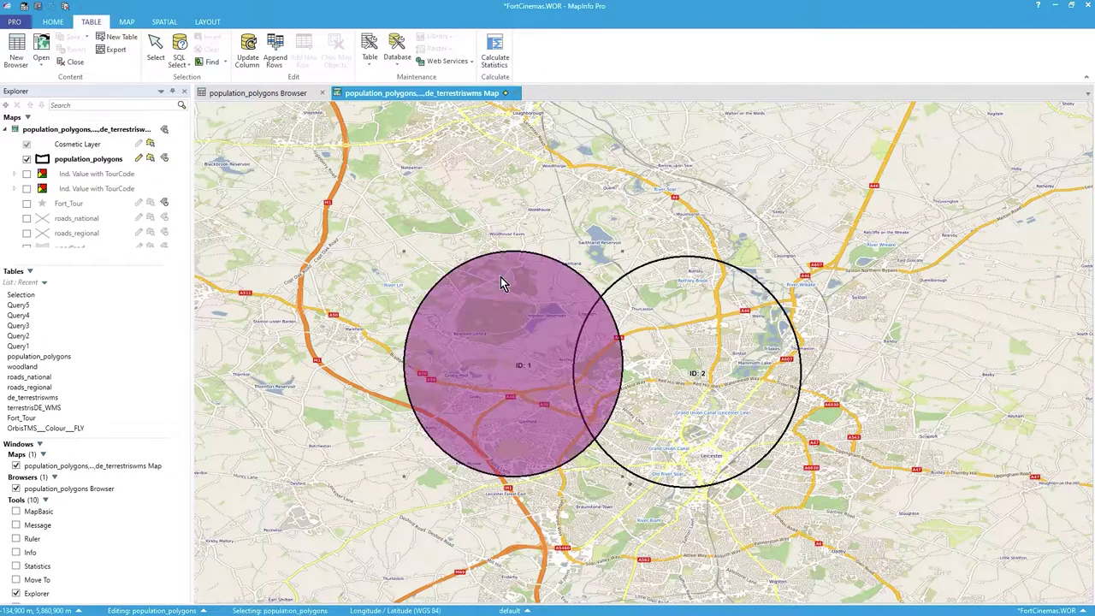
left_click(668, 327, "shift")
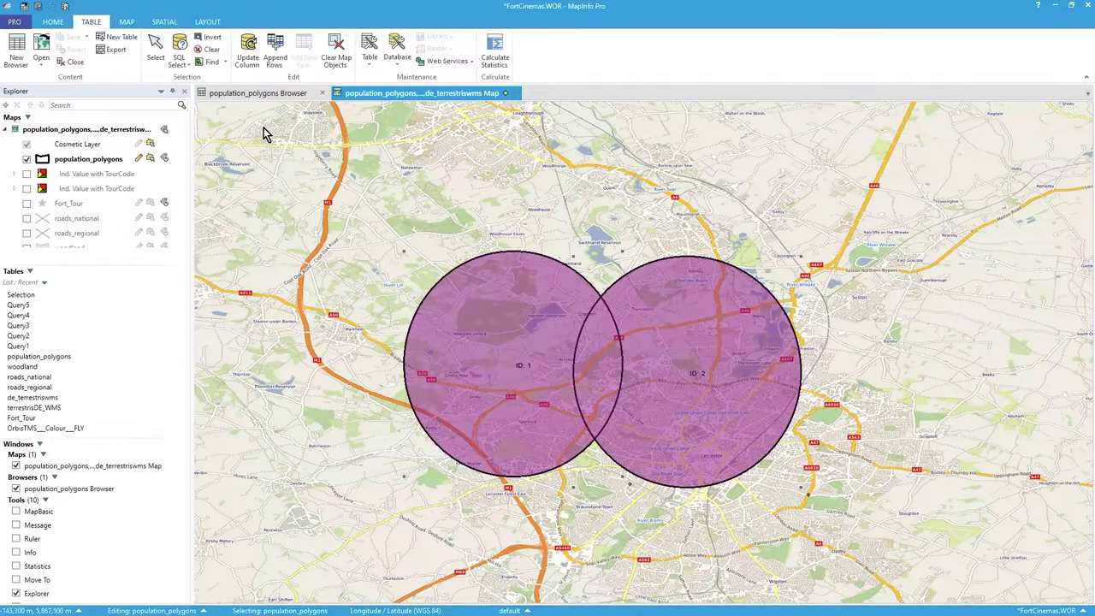
left_click(127, 22)
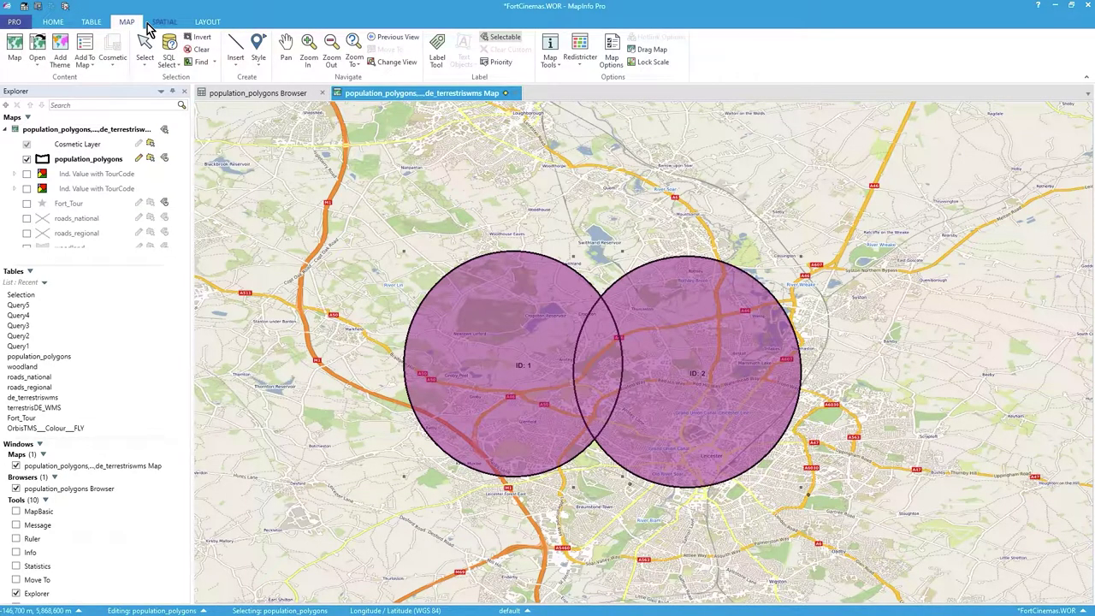
left_click(149, 22)
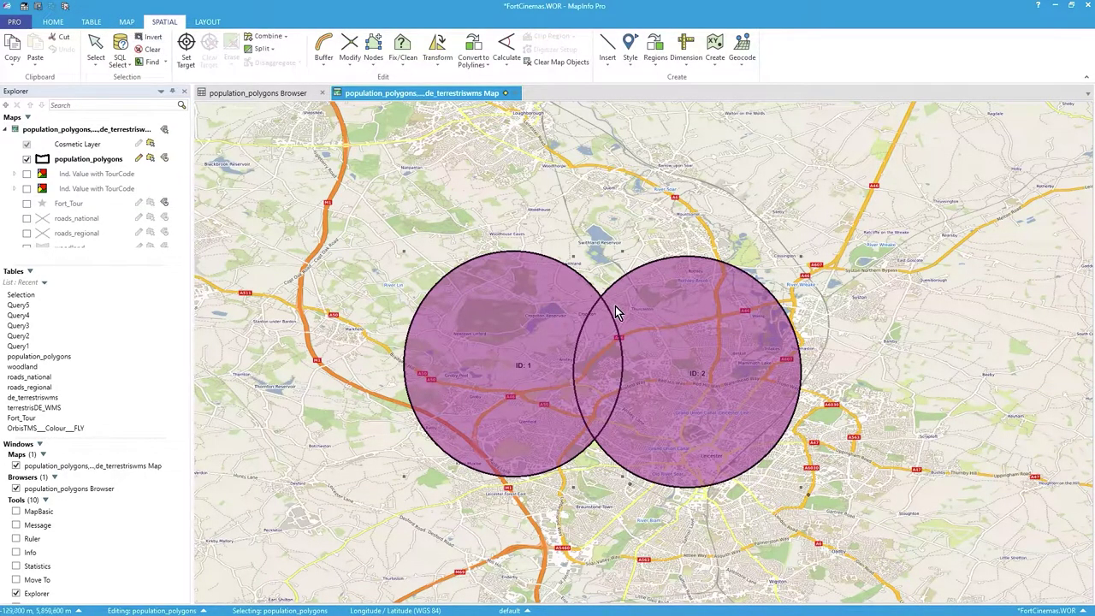
left_click(285, 36)
left_click(291, 57)
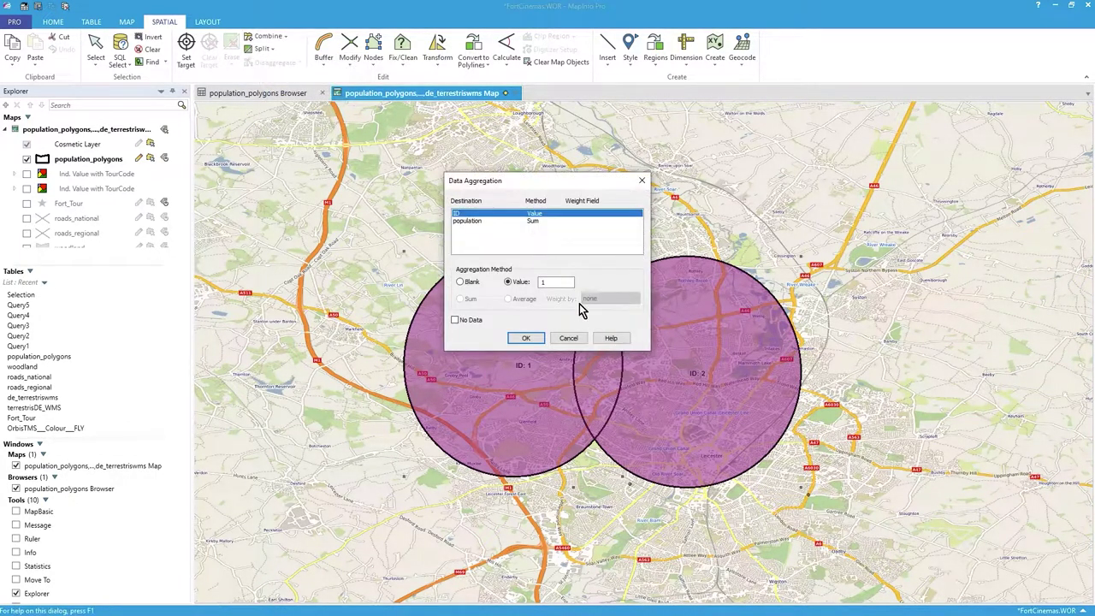
left_click(523, 339)
left_click(893, 345)
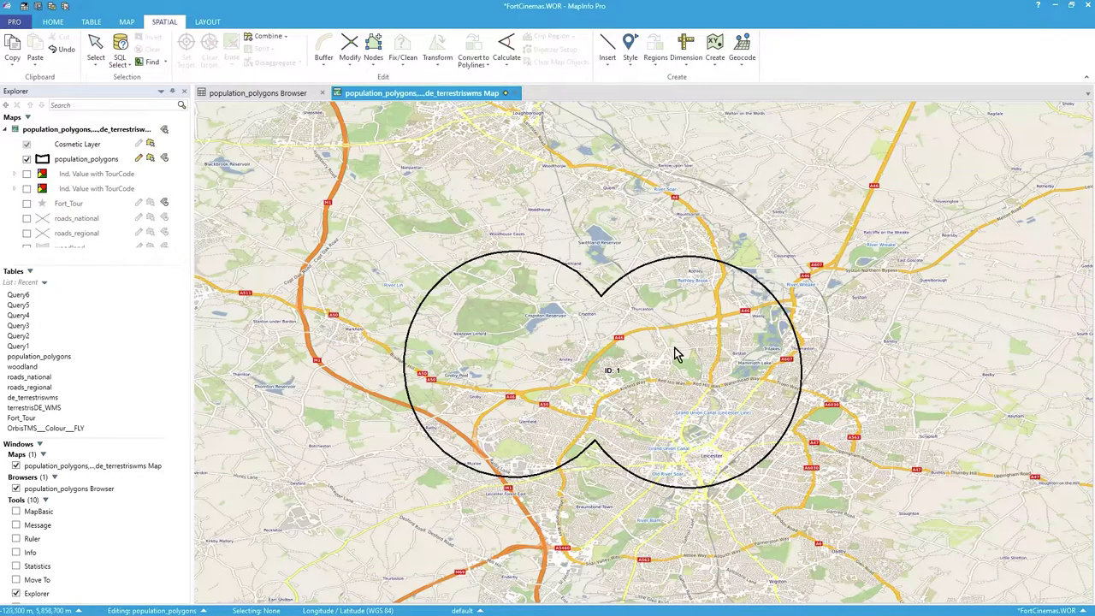
Step: Set the combined polygon as the map's clip region and inspect the clipped map at several scales
left_click(525, 341)
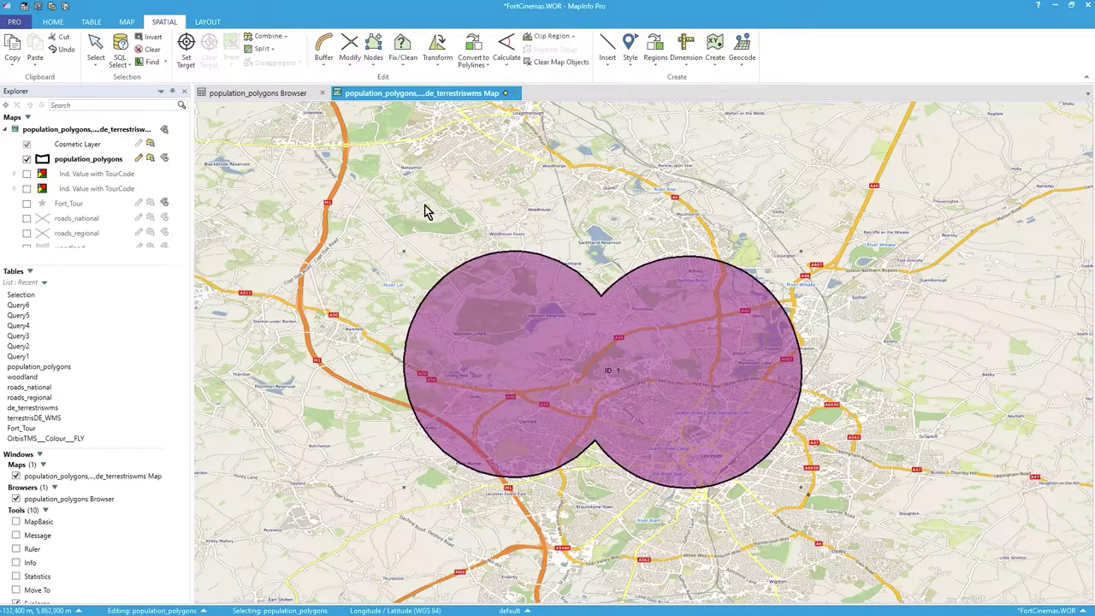
left_click(572, 38)
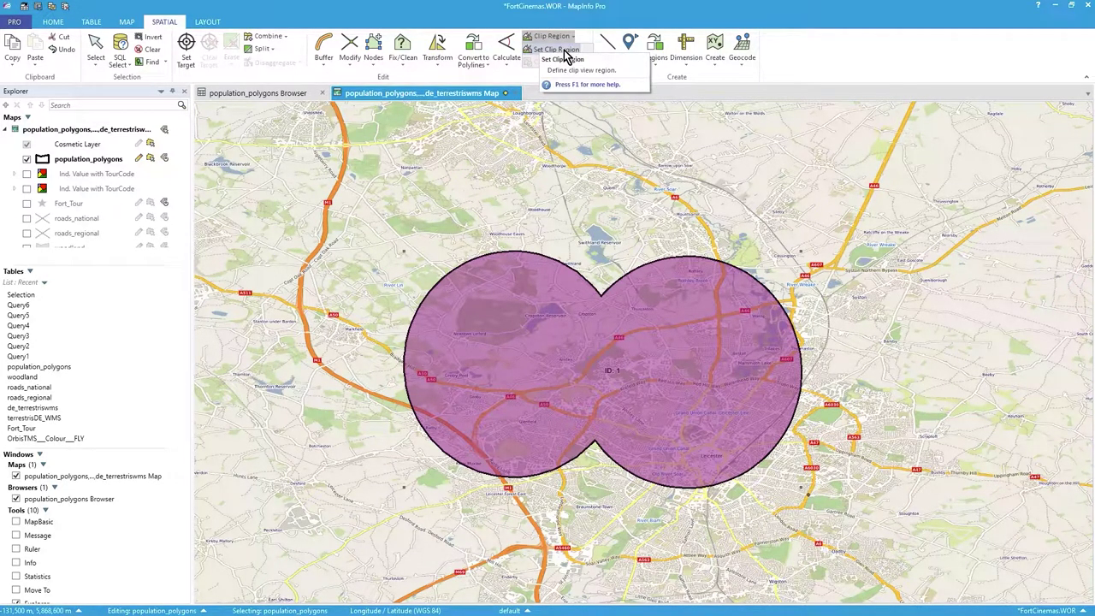
left_click(564, 53)
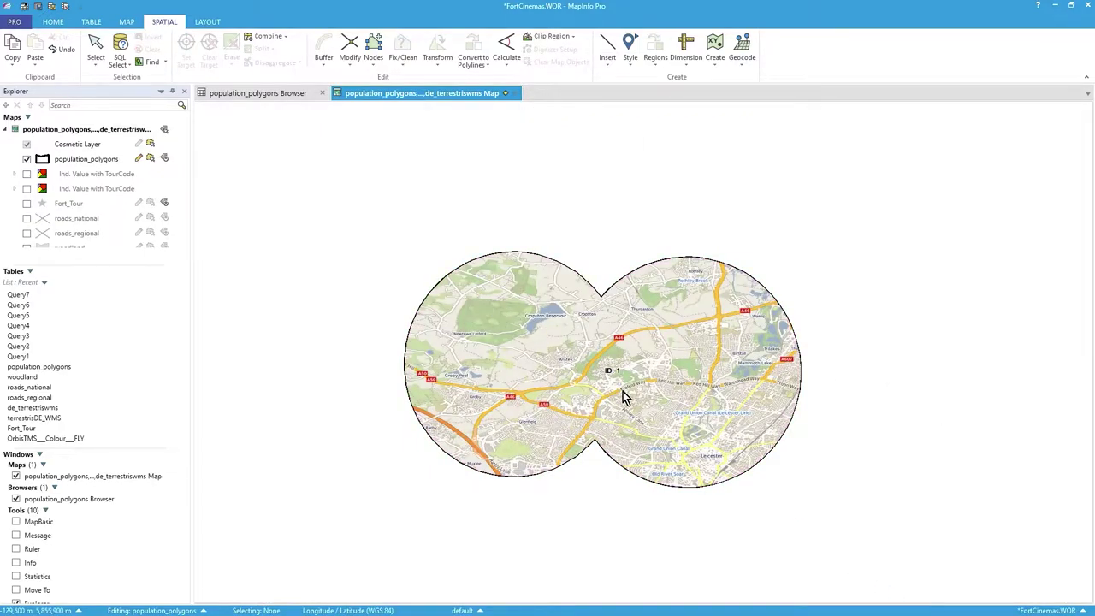
scroll(623, 390, "up", 1)
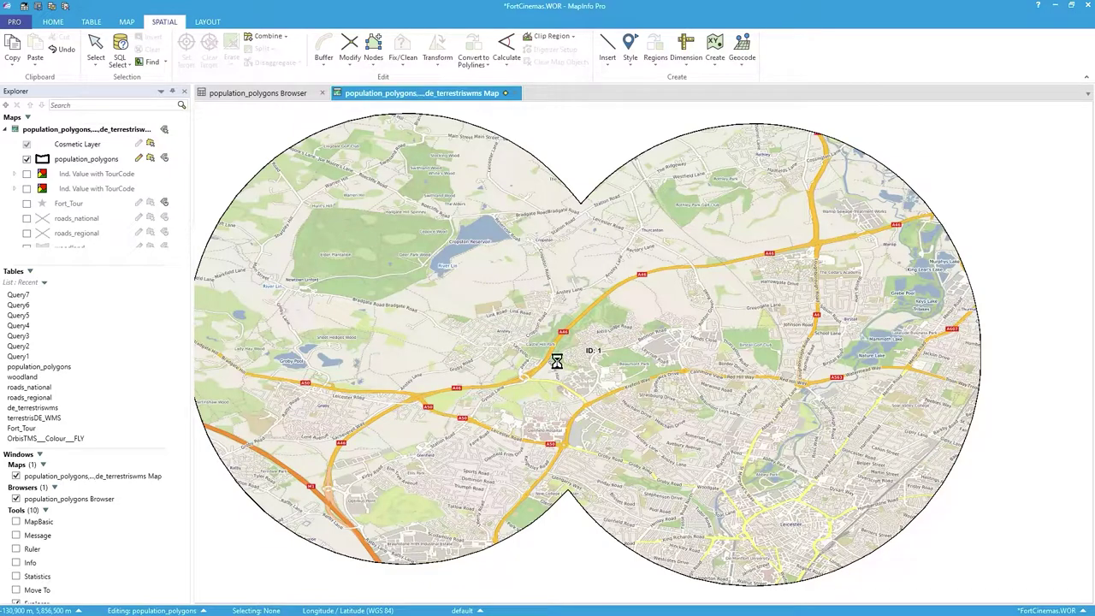
scroll(557, 361, "down", 2)
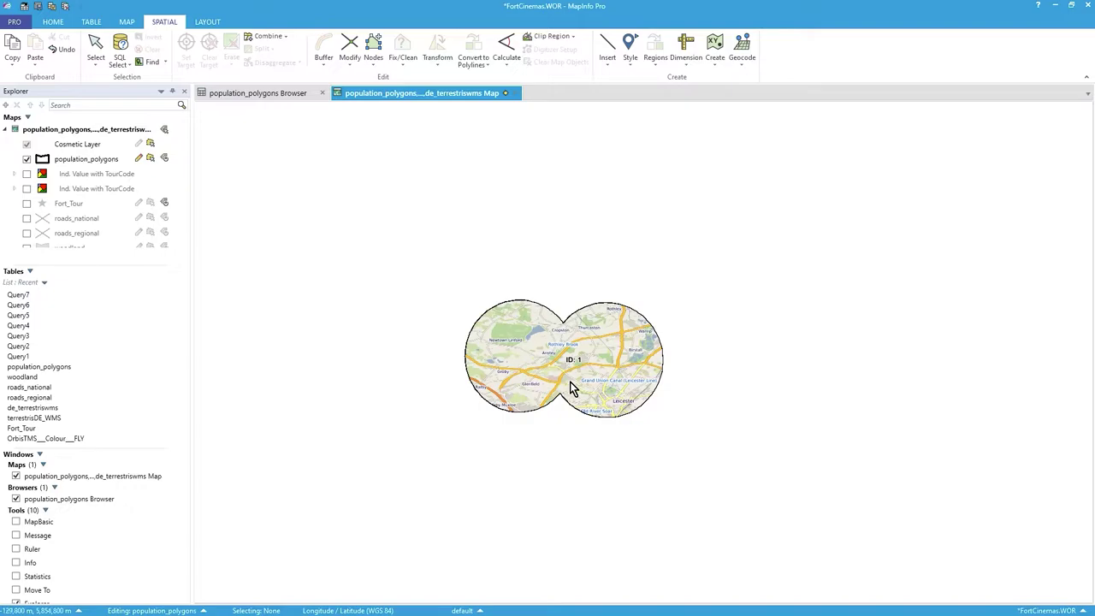
scroll(611, 343, "down", 1)
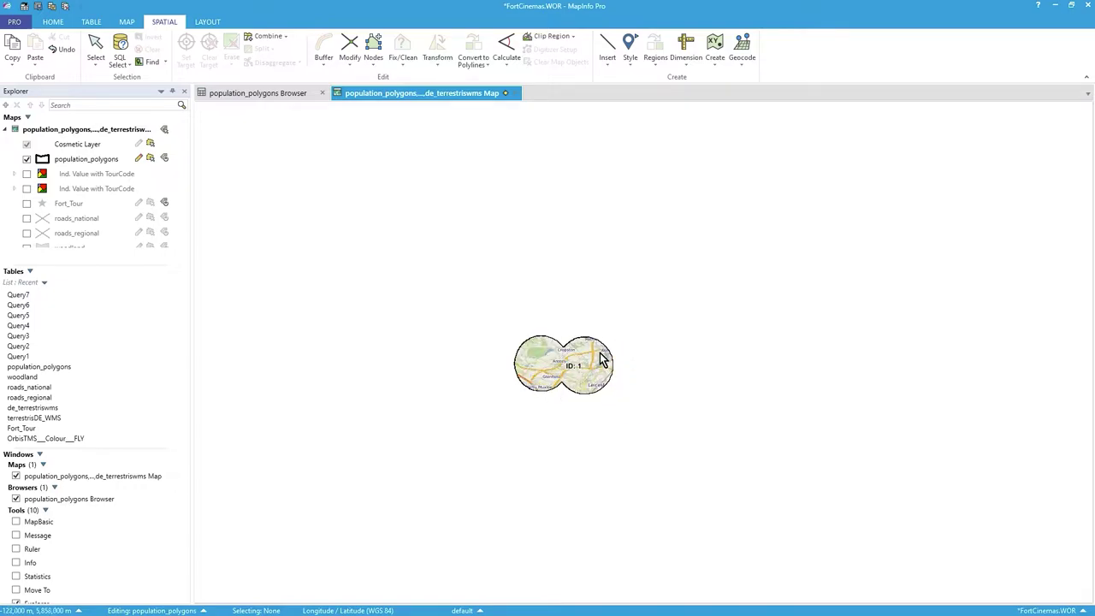
scroll(565, 368, "up", 1)
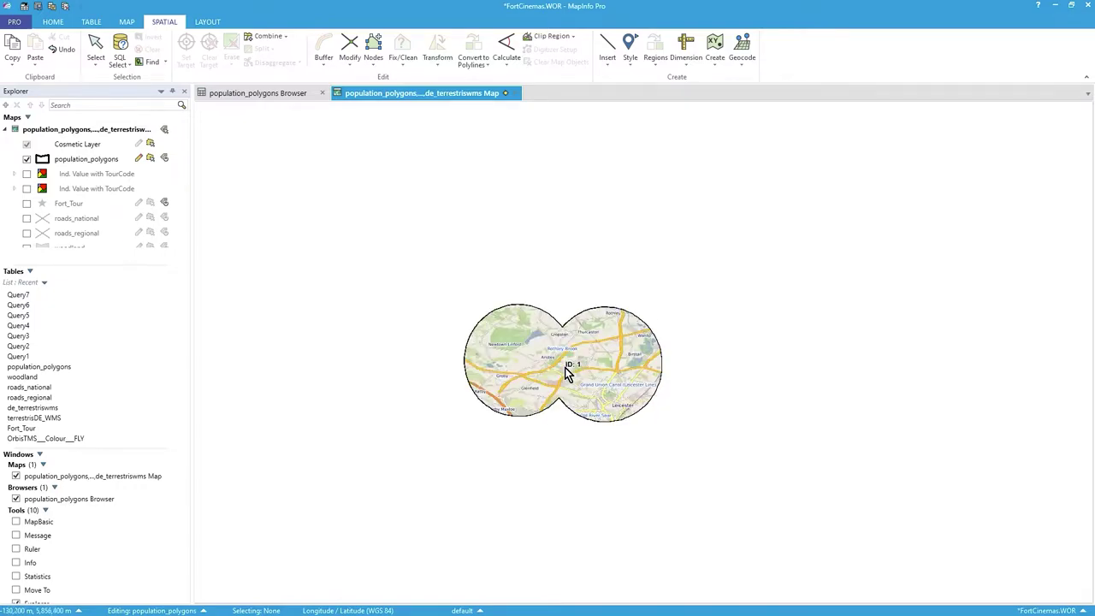
scroll(564, 366, "up", 1)
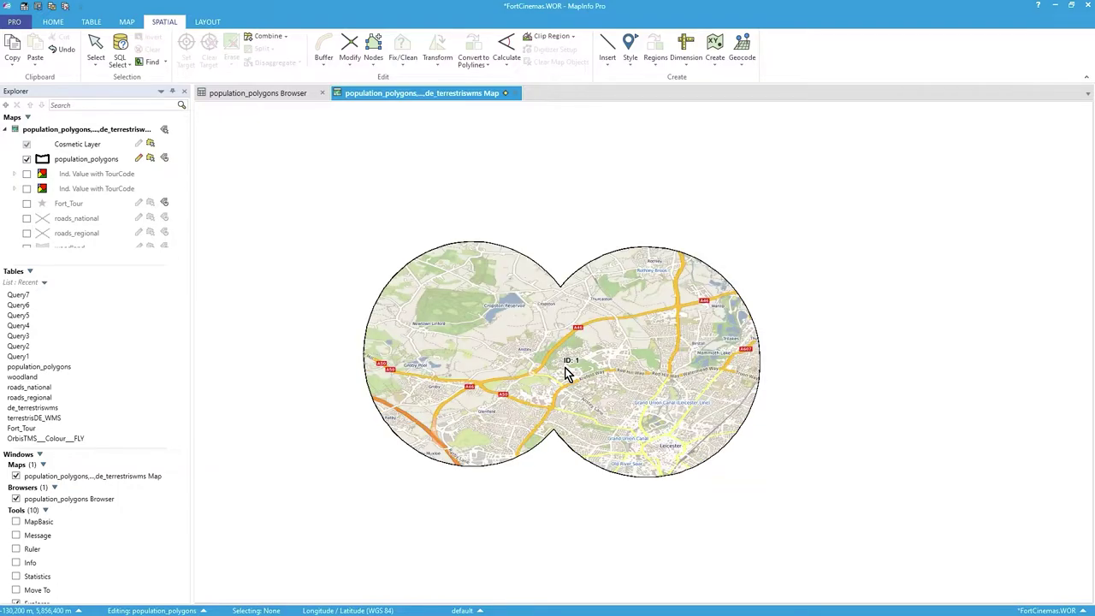
scroll(565, 366, "up", 1)
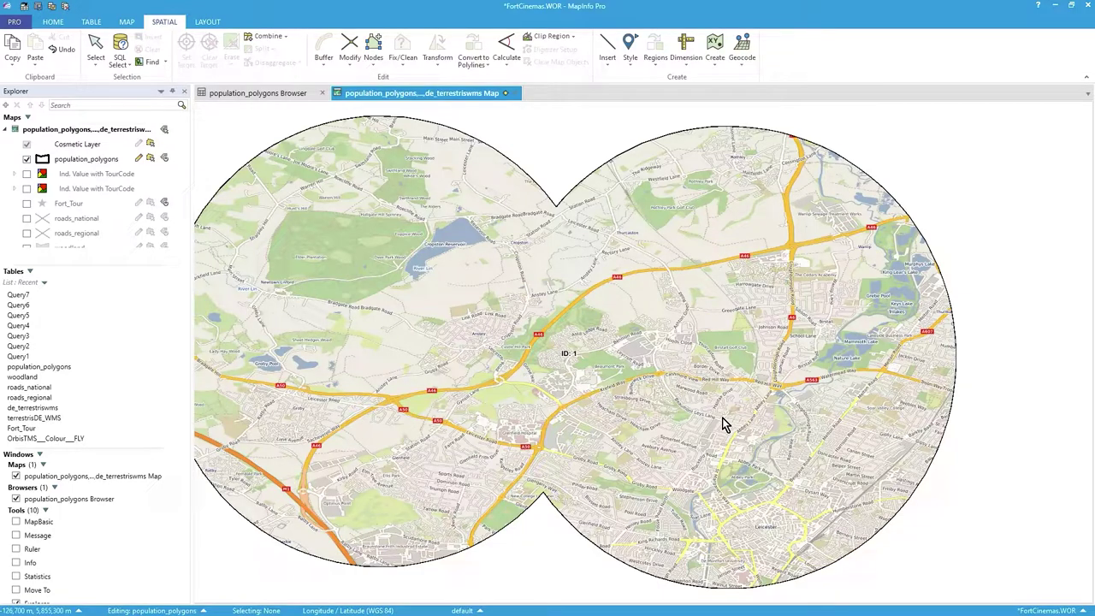
Step: Revert the population_polygons table, discarding the Combine edit that merged the ID 1 and ID 2 circles
left_click(127, 23)
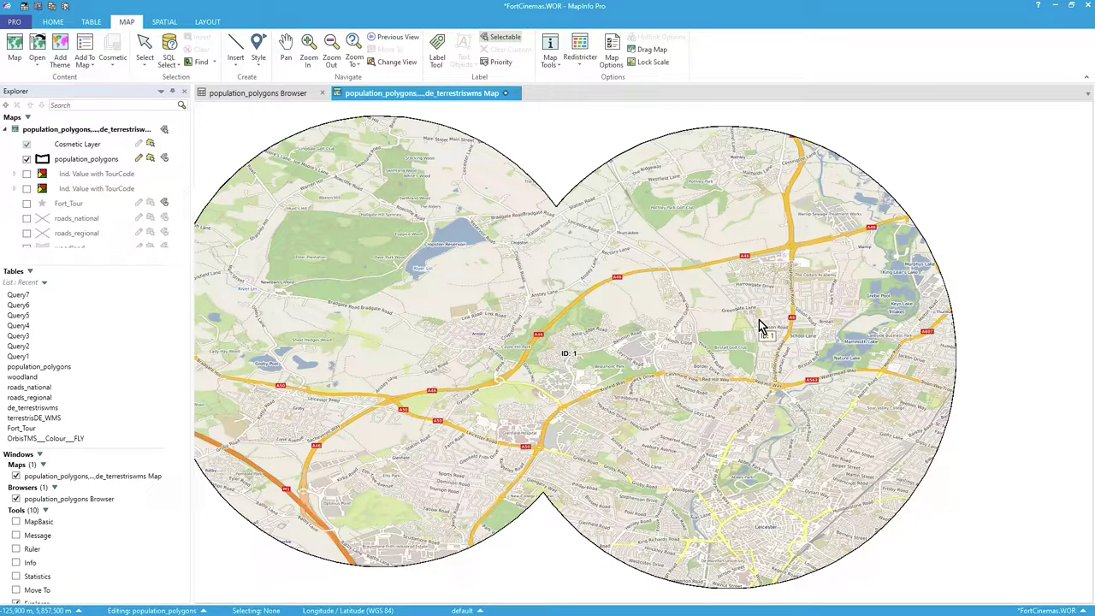
left_click(89, 23)
left_click(76, 50)
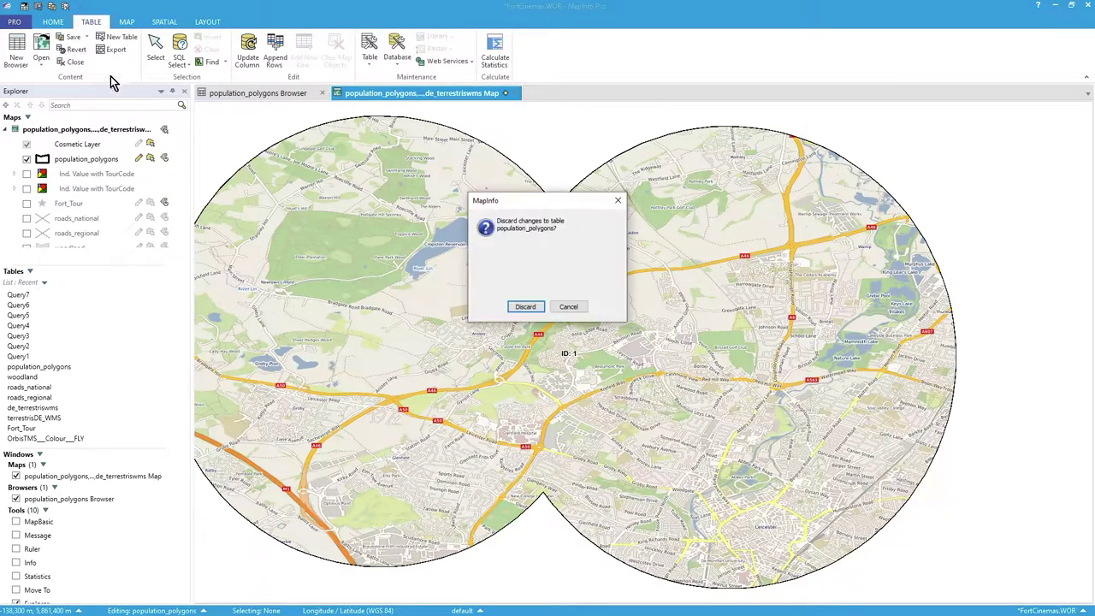
left_click(523, 306)
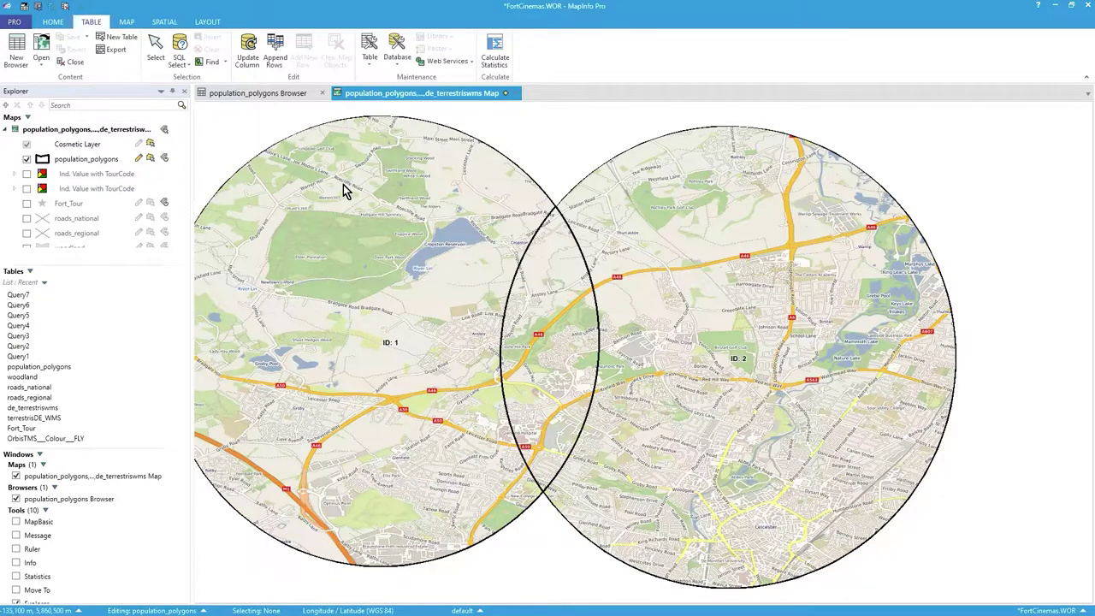
Step: Turn off the map's clip region so the surrounding basemap is drawn around both circles
left_click(168, 22)
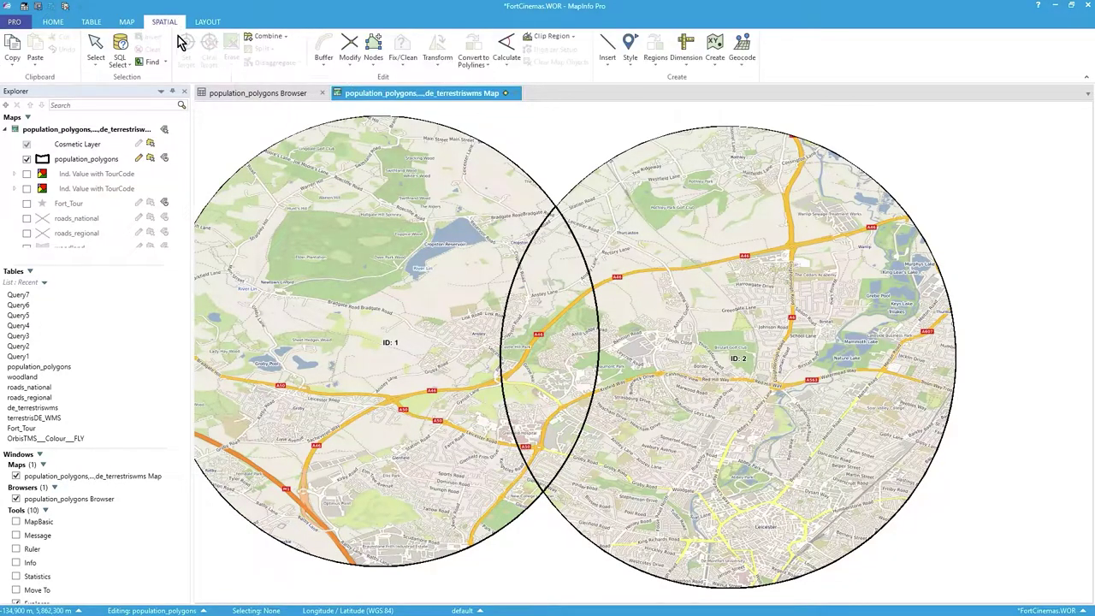
left_click(573, 36)
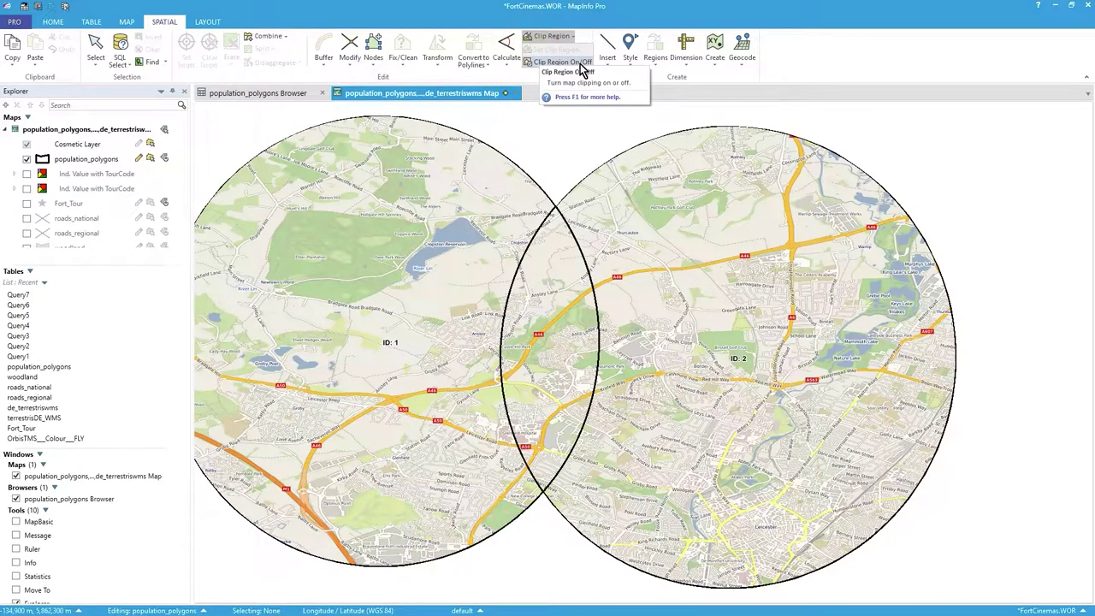
left_click(581, 64)
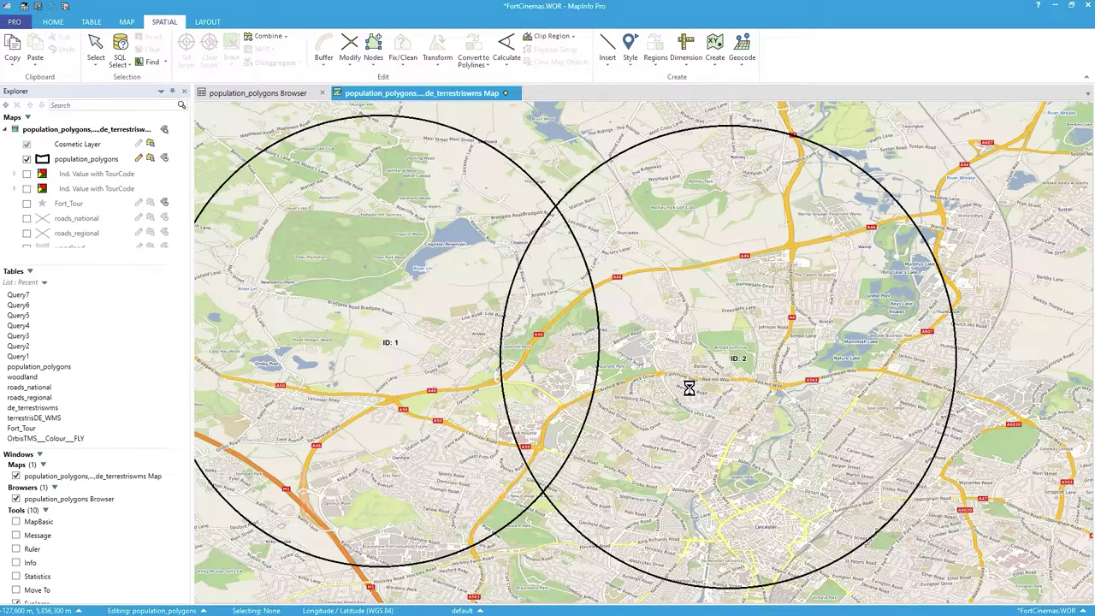
scroll(688, 387, "down", 2)
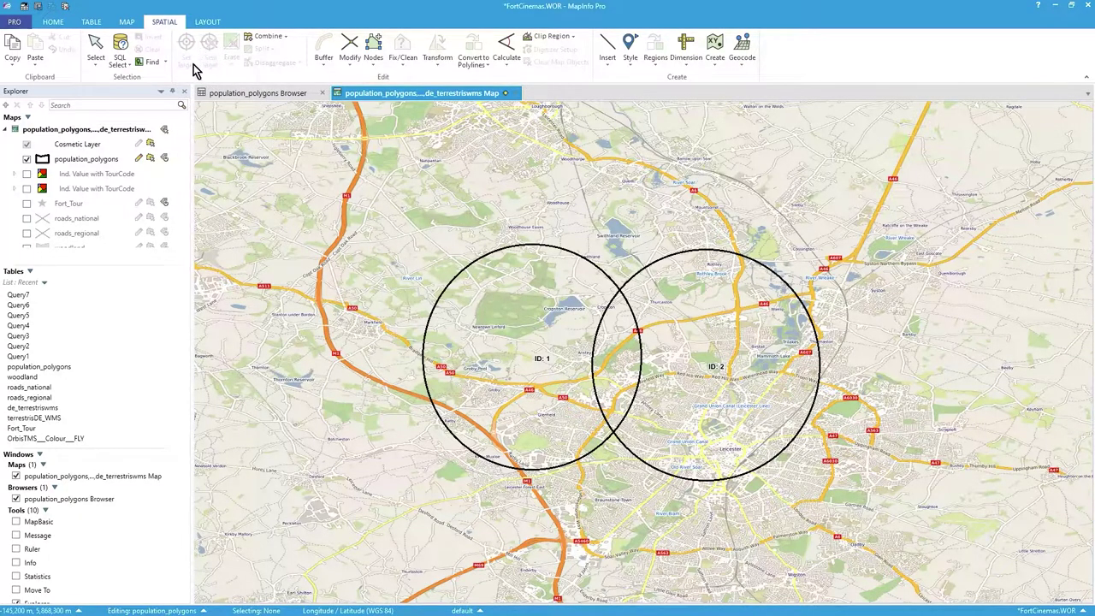
left_click(560, 288)
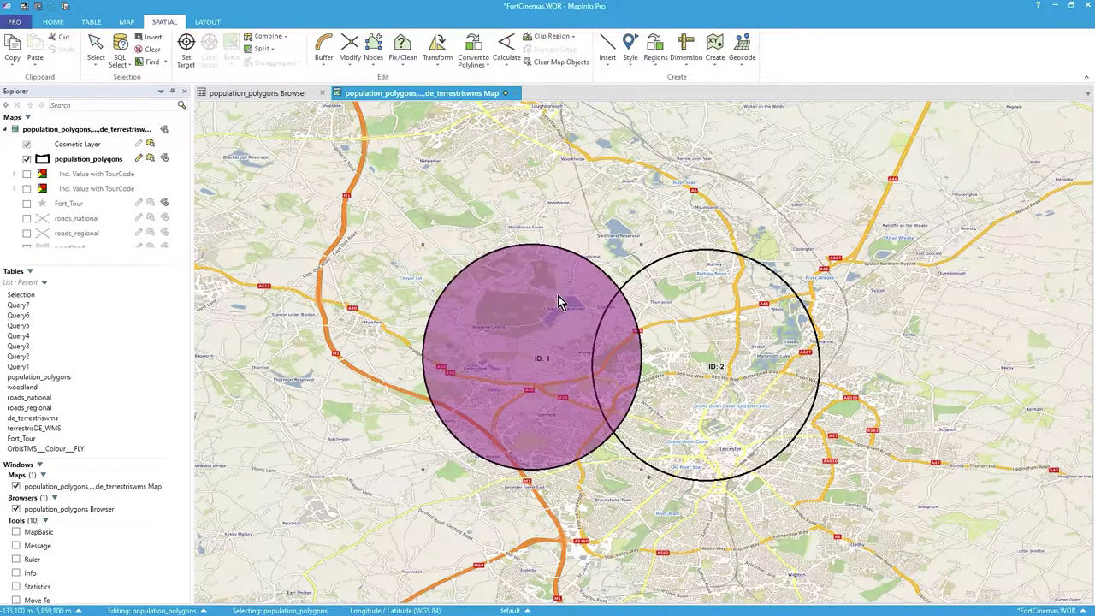
left_click(724, 302)
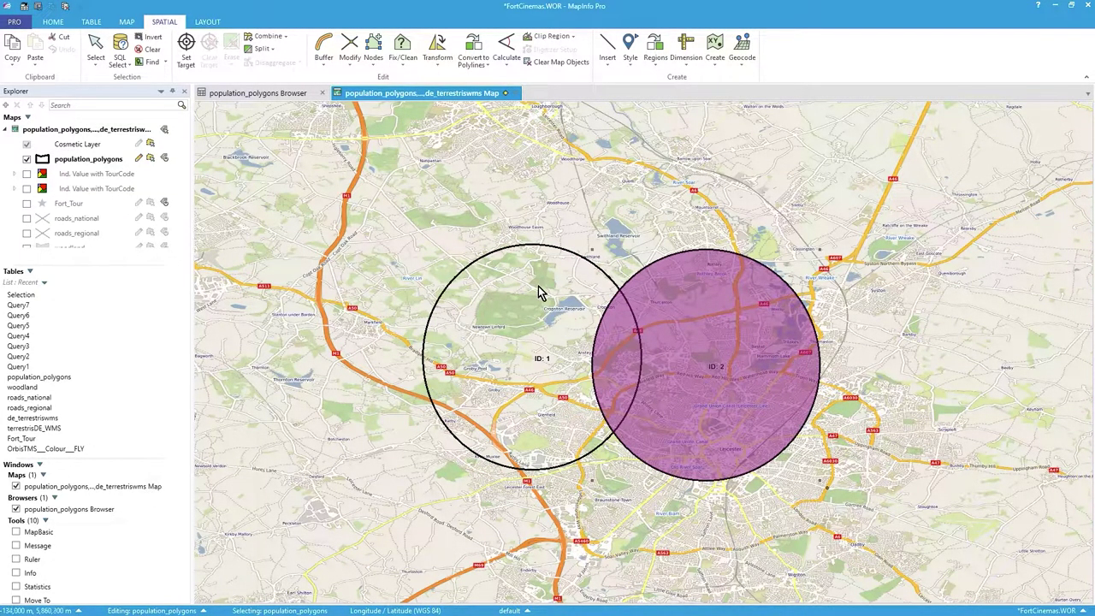
left_click(118, 47)
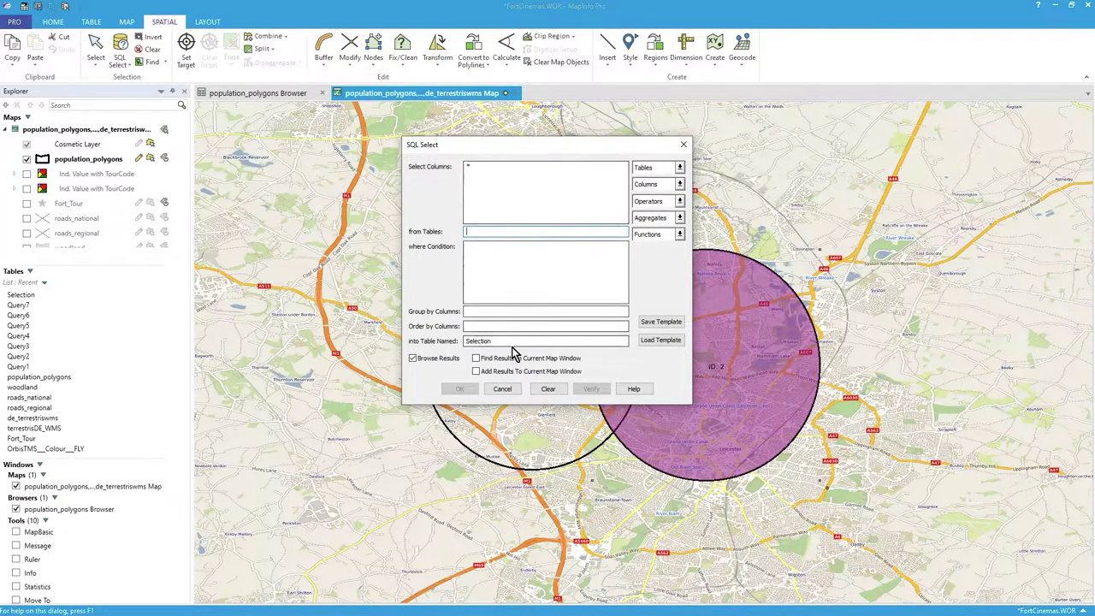
left_click(502, 389)
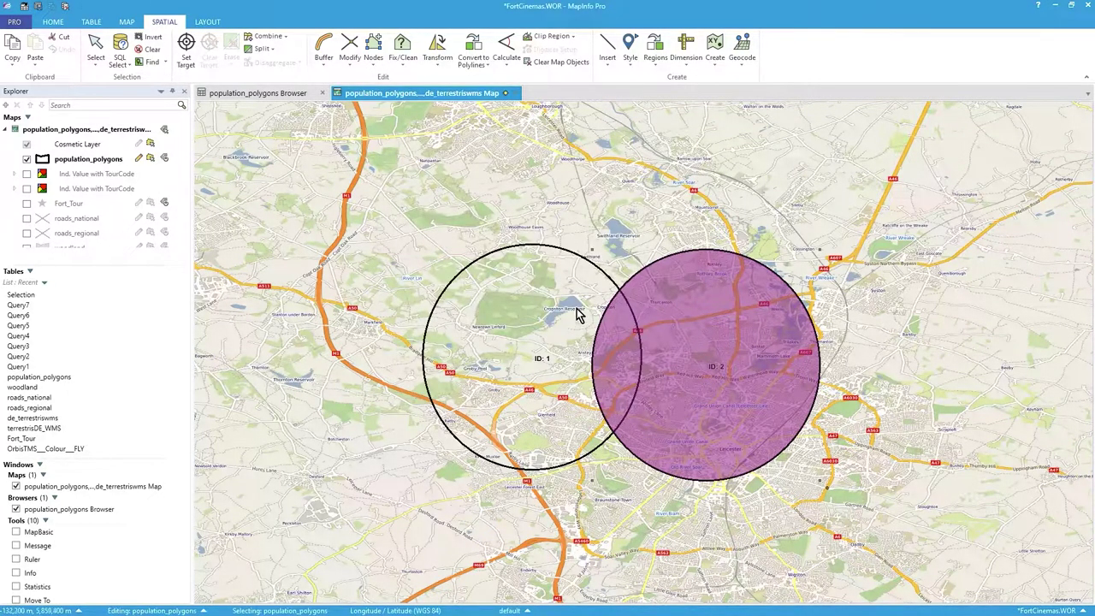
left_click(925, 304)
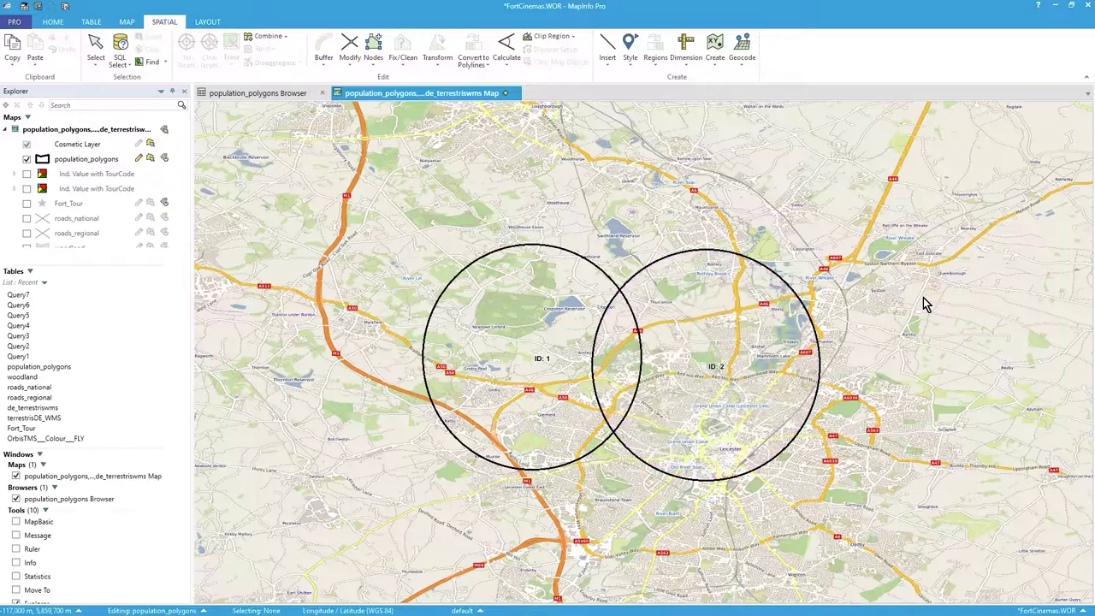
Step: Select the ID 1 circle on the map and the population_polygons layer in the layer list
left_click(564, 304)
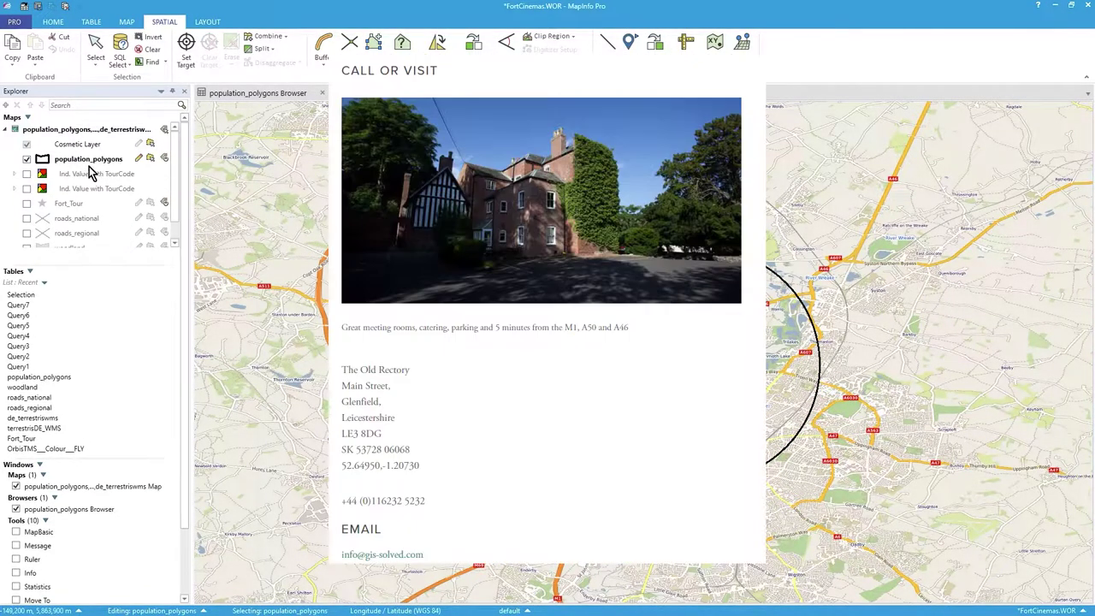
left_click(73, 162)
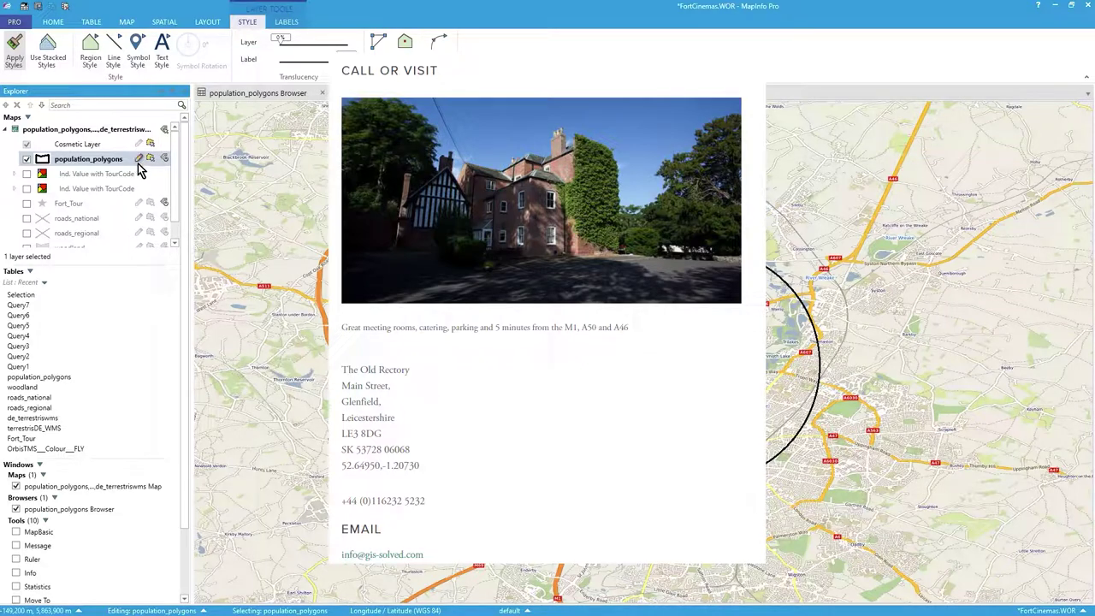